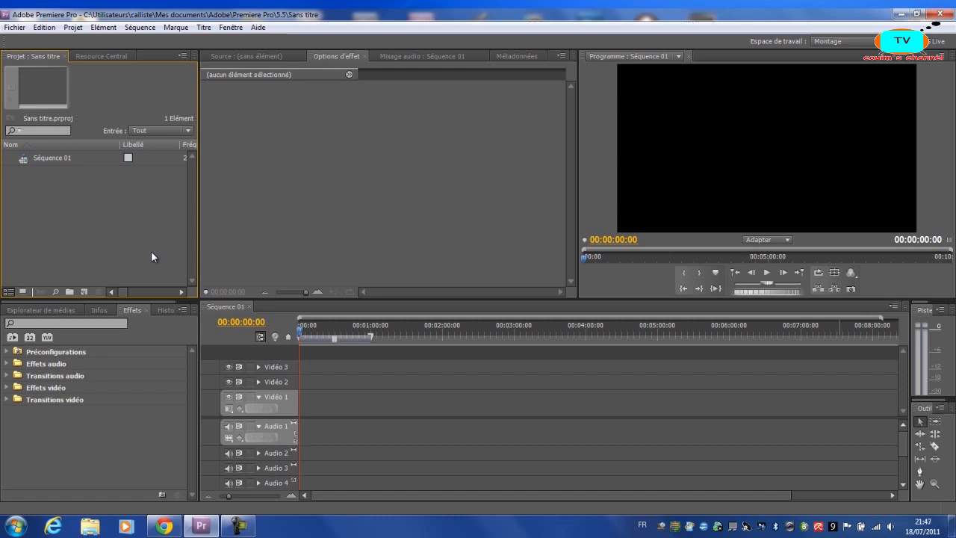
{"action": "left_click", "coordinate": [152, 412]}
{"action": "left_click", "coordinate": [630, 292]}
{"action": "left_click", "coordinate": [476, 237]}
{"action": "left_click", "coordinate": [148, 258]}
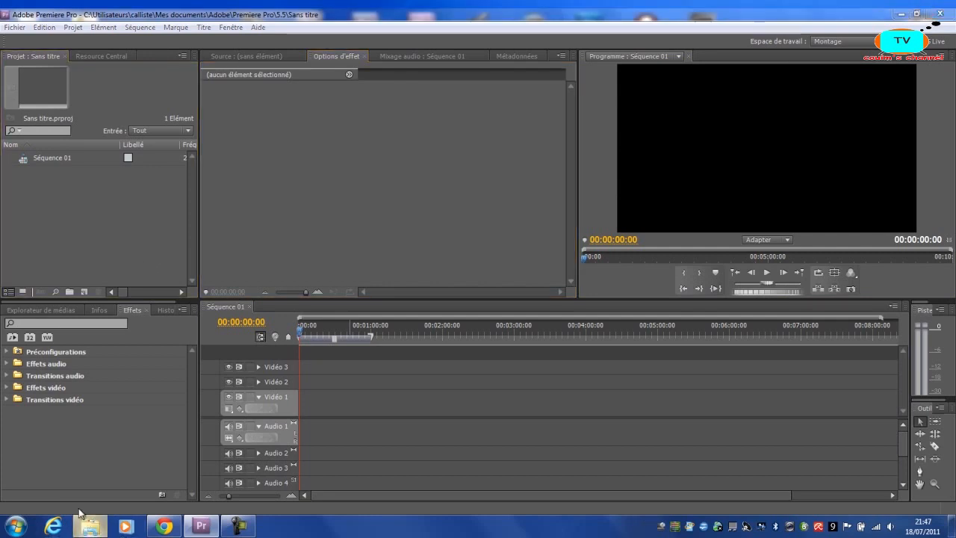
- Import the clip 00013 (2).MTS from the "vidéo de caméra" folder inside "vidéo" on drive D: into the project
{"action": "left_click", "coordinate": [89, 525]}
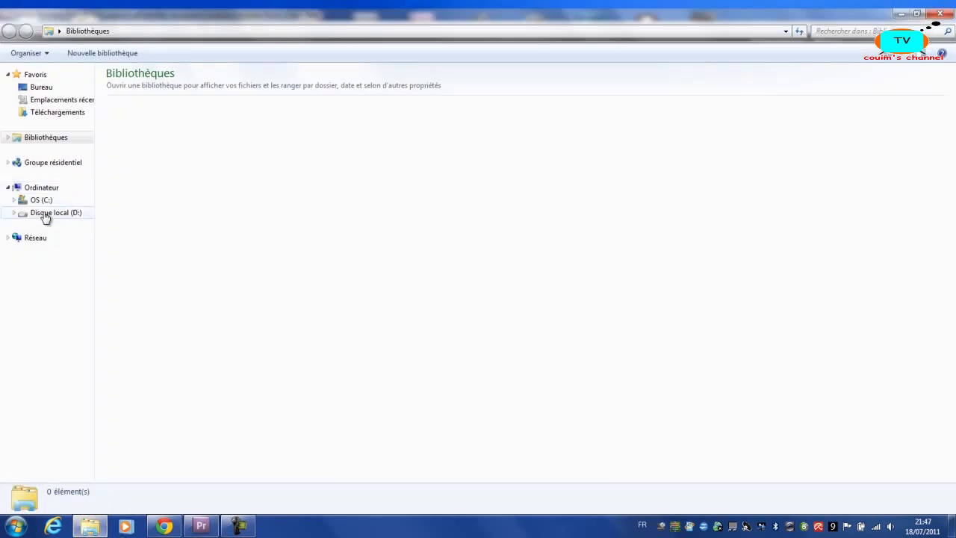
{"action": "left_click", "coordinate": [45, 214]}
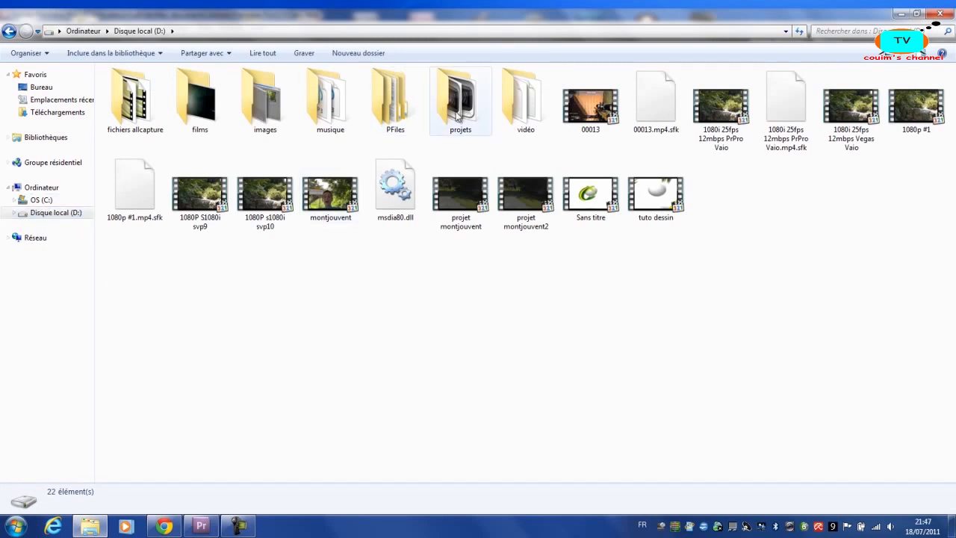
{"action": "double_click", "coordinate": [525, 119]}
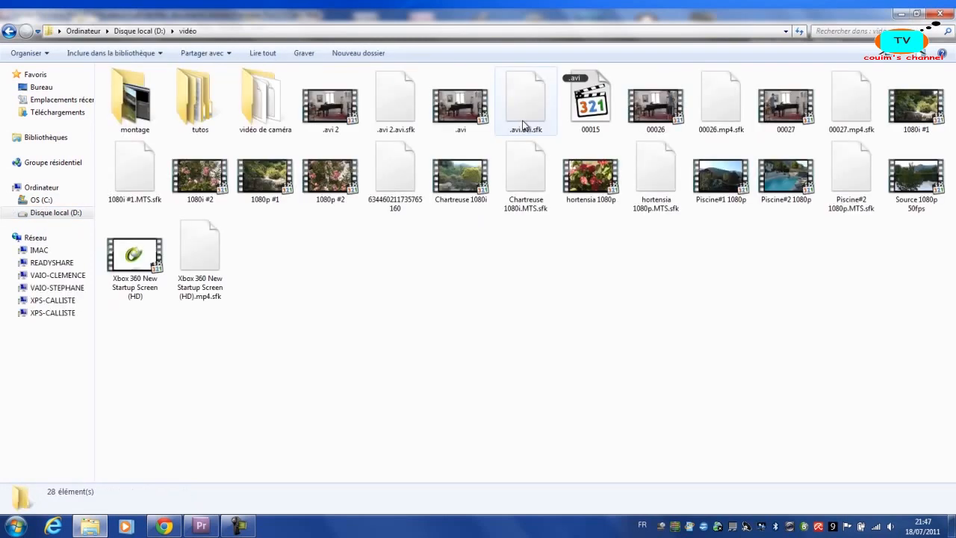
{"action": "double_click", "coordinate": [260, 116]}
{"action": "double_click", "coordinate": [156, 108]}
{"action": "left_click_drag", "start_coordinate": [142, 108], "coordinate": [123, 214]}
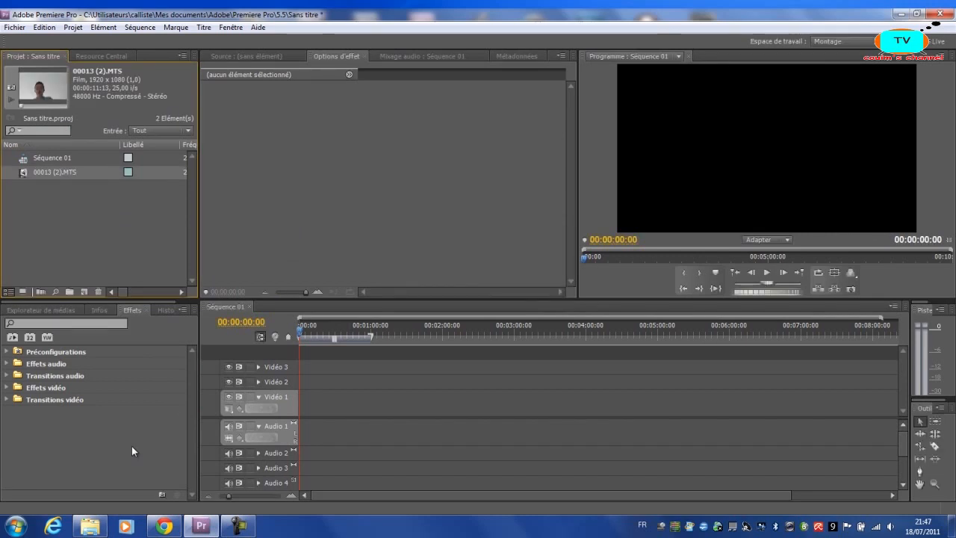
{"action": "right_click", "coordinate": [90, 213]}
{"action": "mouse_move", "coordinate": [163, 253]}
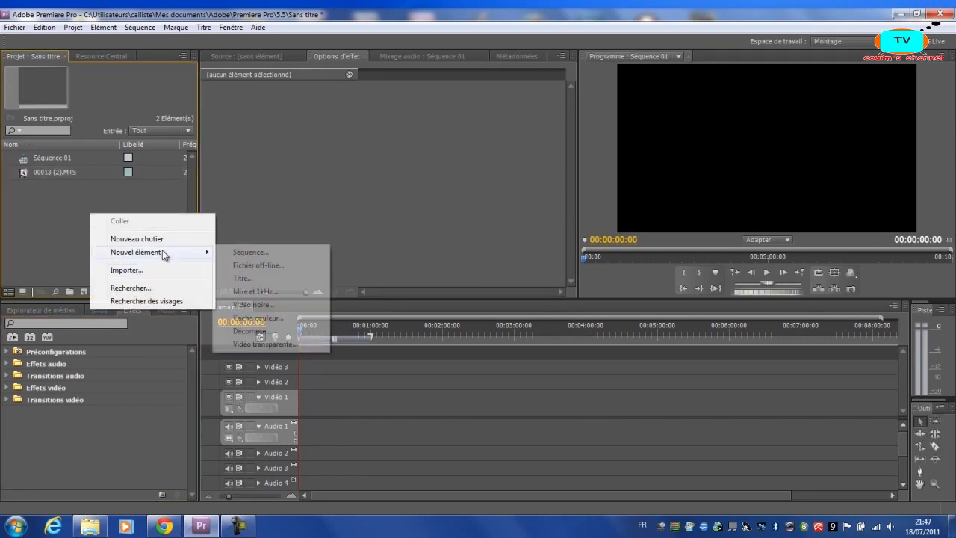
{"action": "left_click", "coordinate": [272, 317]}
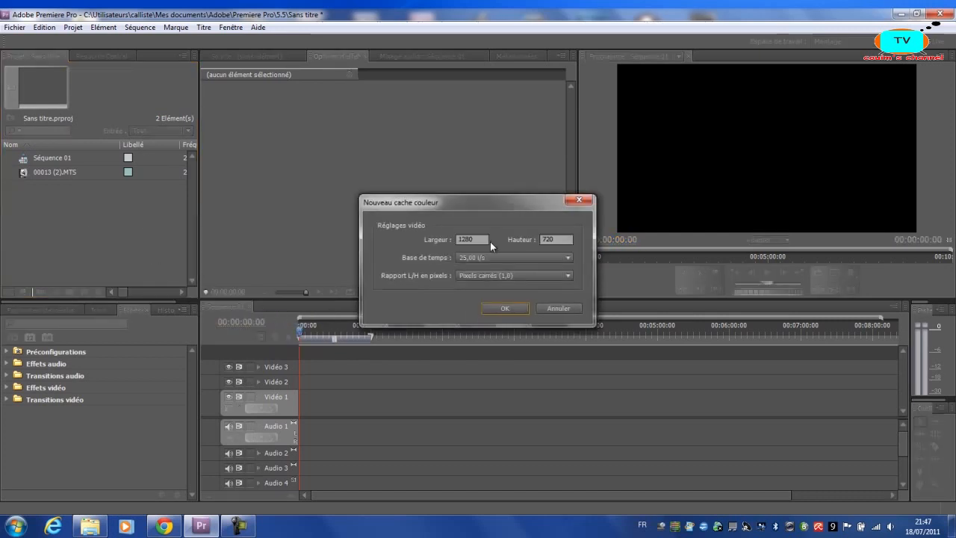
{"action": "left_click", "coordinate": [559, 309]}
- Create a 1280 x 720, 25 fps colour matte in the project with the green colour 28A913, keeping the default name
{"action": "right_click", "coordinate": [88, 246]}
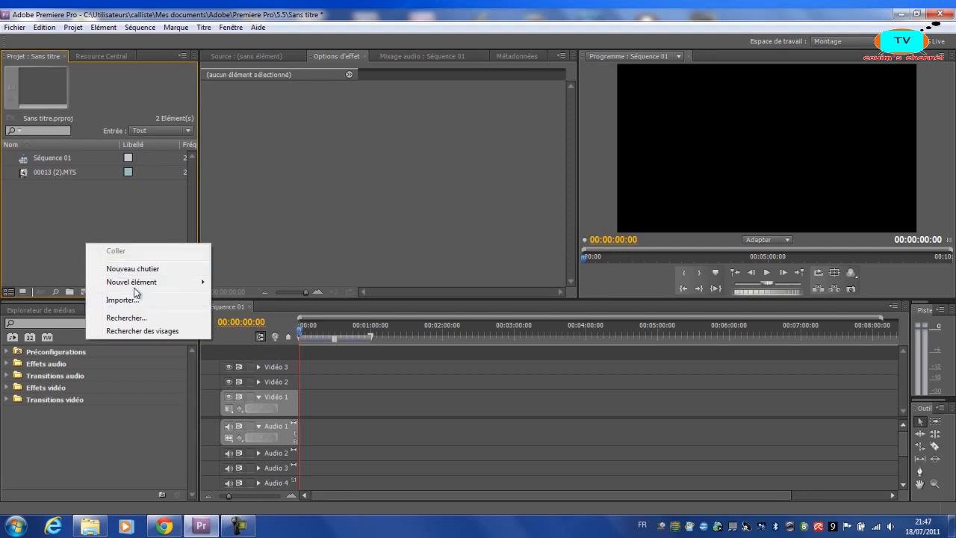
{"action": "mouse_move", "coordinate": [142, 282]}
{"action": "left_click", "coordinate": [290, 348]}
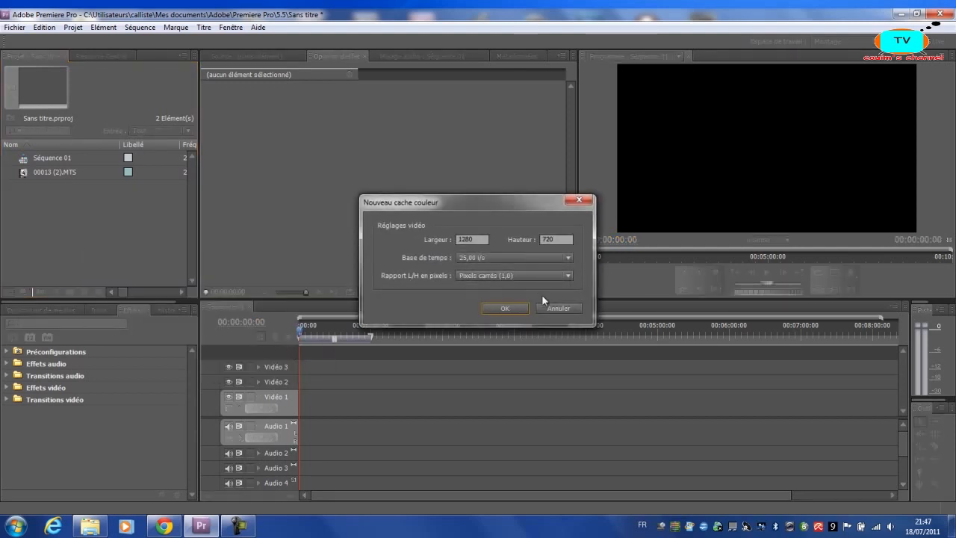
{"action": "left_click", "coordinate": [521, 307]}
{"action": "left_click", "coordinate": [487, 297]}
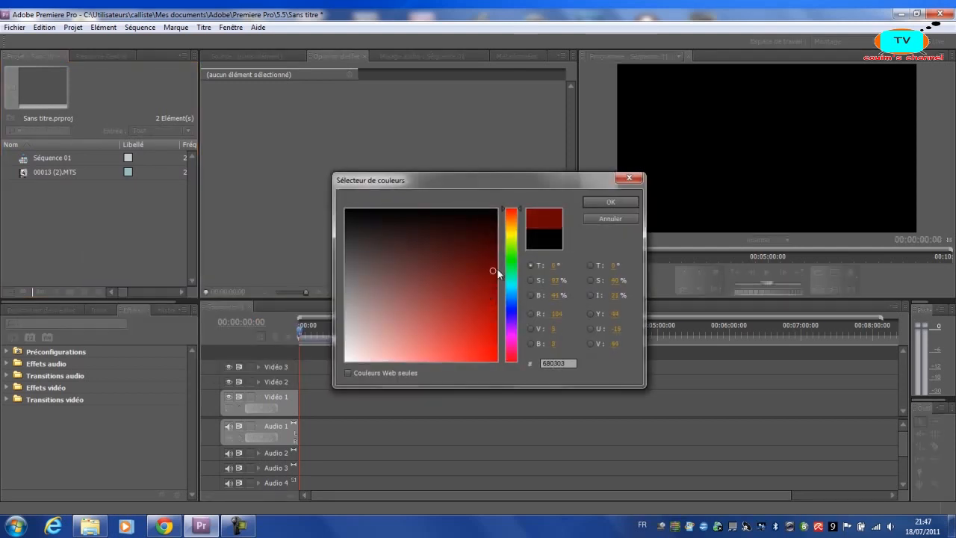
{"action": "left_click", "coordinate": [511, 260]}
{"action": "left_click", "coordinate": [485, 297]}
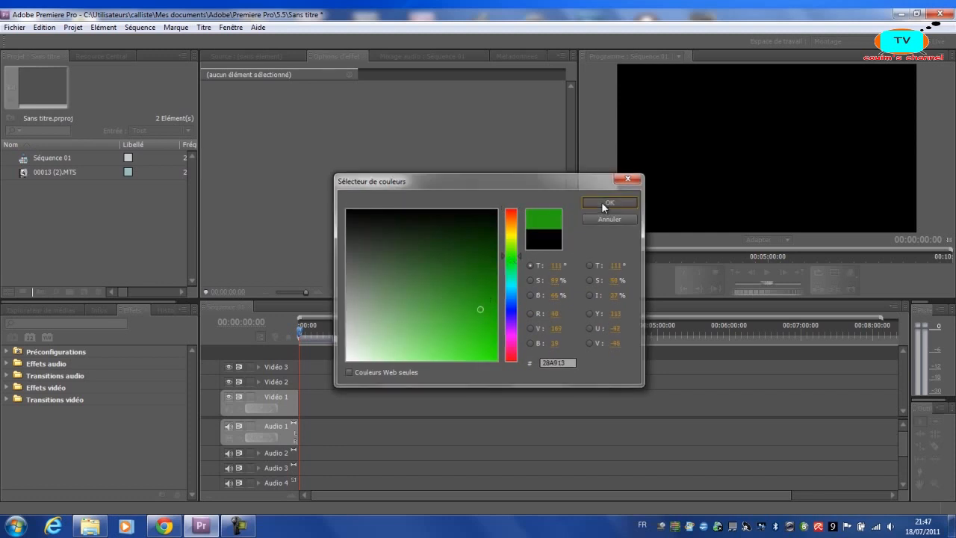
{"action": "left_click", "coordinate": [601, 202]}
{"action": "left_click", "coordinate": [467, 286]}
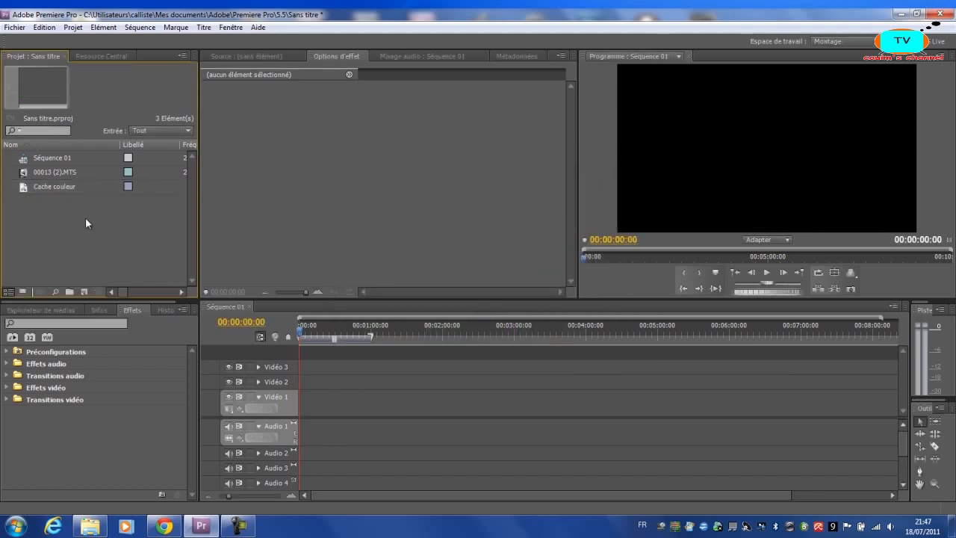
- Try to set the video preview width of Séquence 01 to 1920 in its sequence settings, and reset the preview size
{"action": "left_click", "coordinate": [45, 157]}
{"action": "right_click", "coordinate": [54, 158]}
{"action": "left_click", "coordinate": [21, 159]}
{"action": "right_click", "coordinate": [20, 159]}
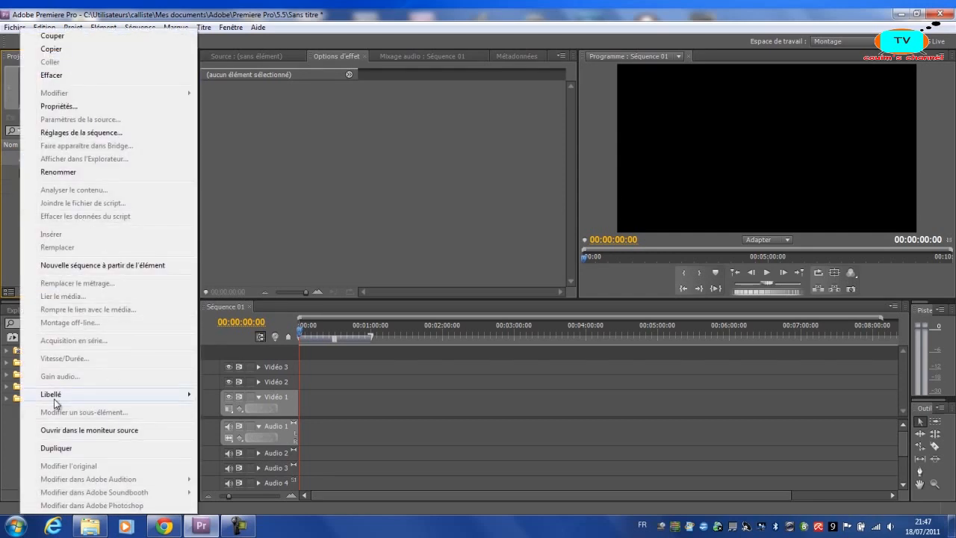
{"action": "left_click", "coordinate": [81, 132]}
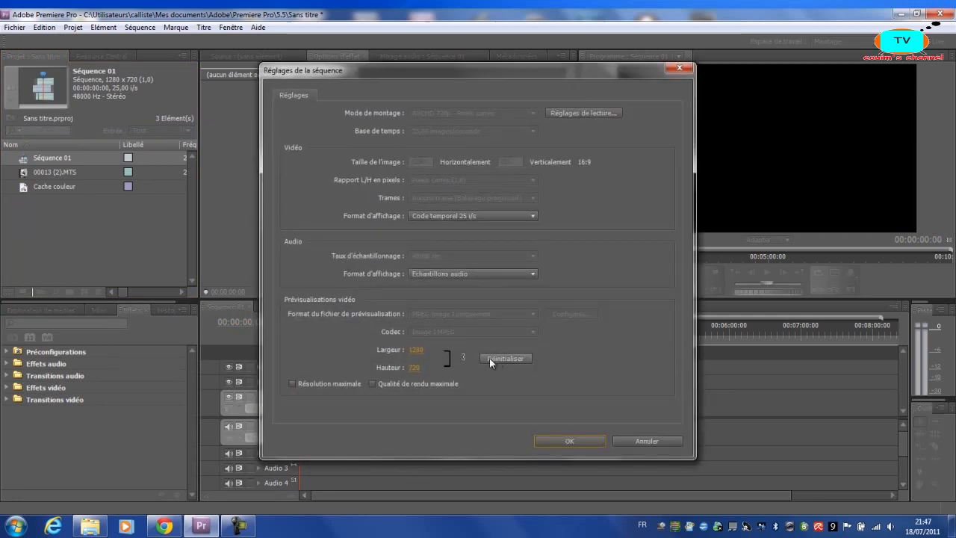
{"action": "left_click", "coordinate": [415, 350]}
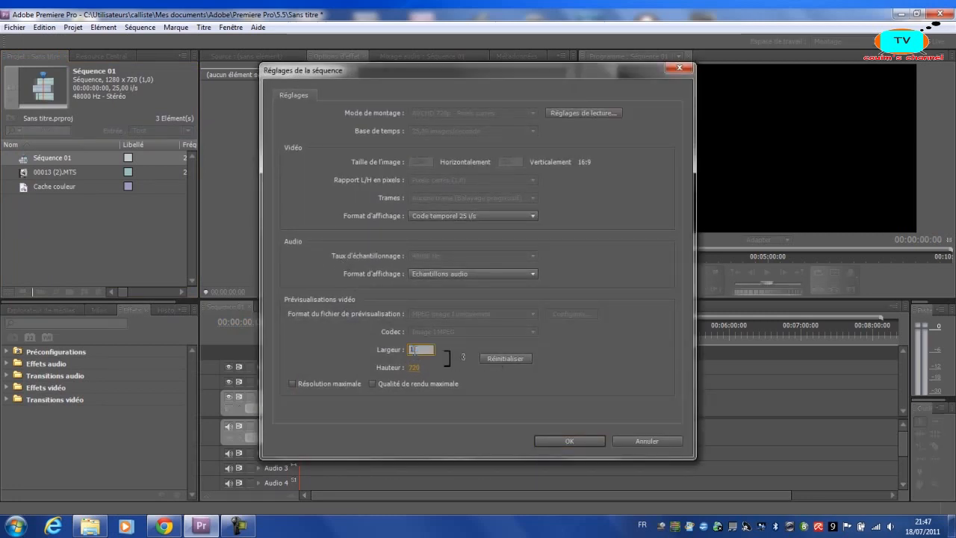
{"action": "type", "text": "1920"}
{"action": "left_click", "coordinate": [417, 369]}
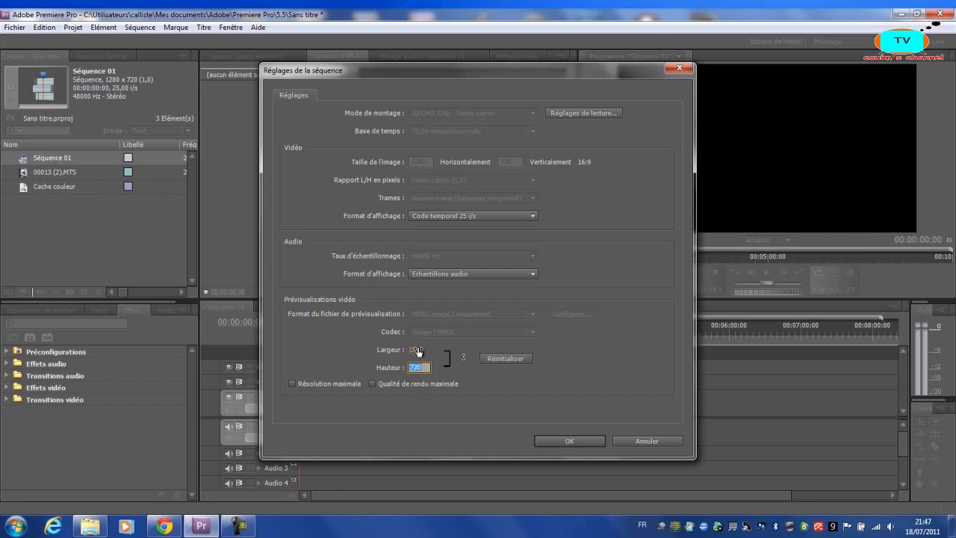
{"action": "left_click", "coordinate": [418, 351]}
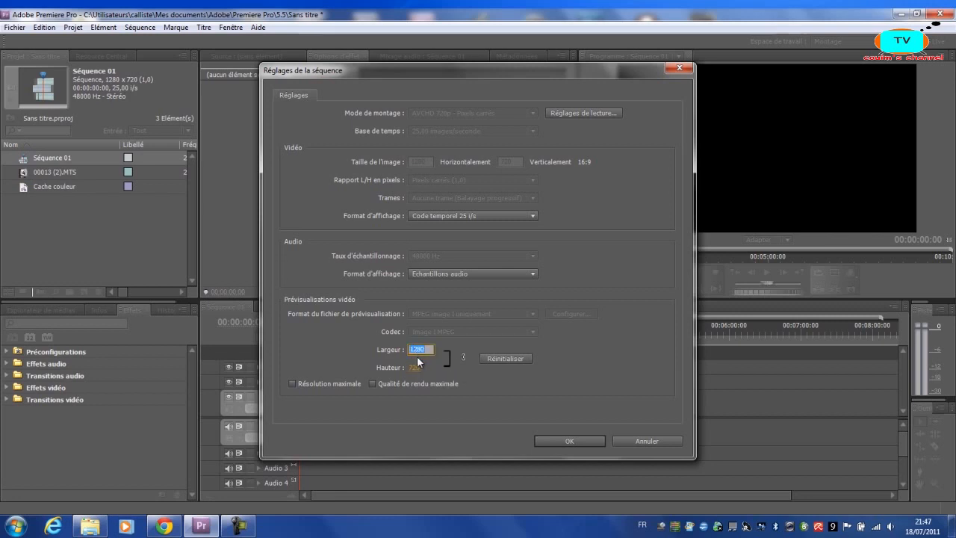
{"action": "key", "text": "Return"}
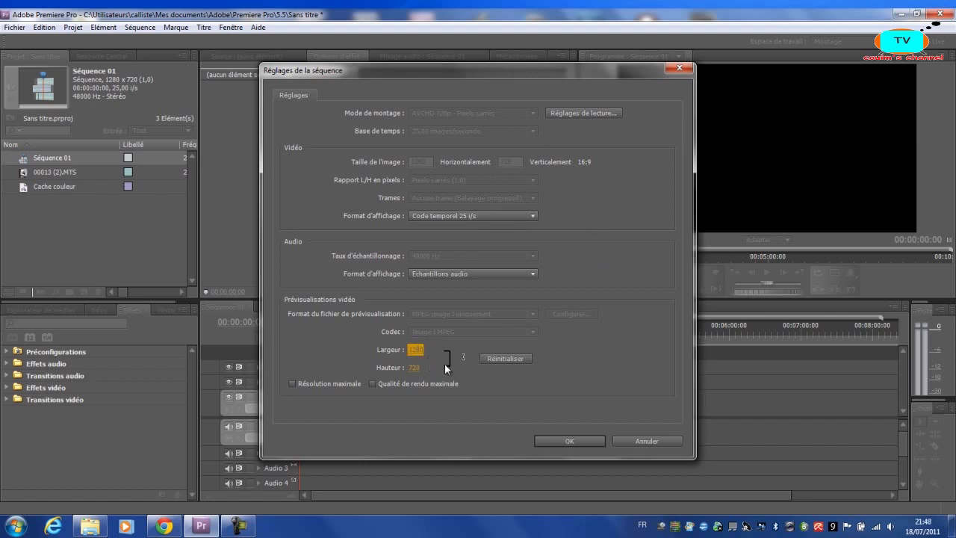
{"action": "left_click", "coordinate": [494, 357]}
{"action": "left_click", "coordinate": [553, 440]}
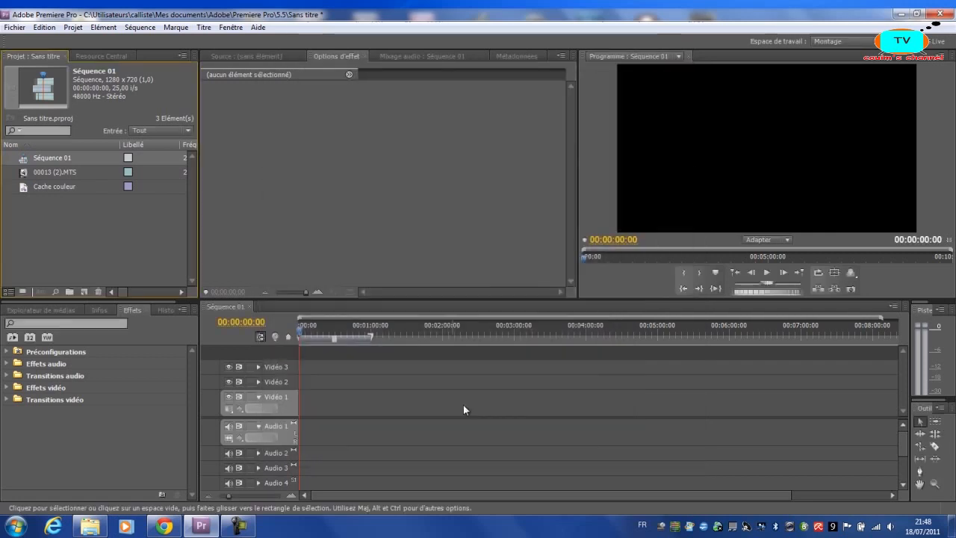
- Place 00013 (2).MTS at the start of track Vidéo 2 and reduce its scale to 68
{"action": "left_click_drag", "start_coordinate": [24, 173], "coordinate": [307, 382]}
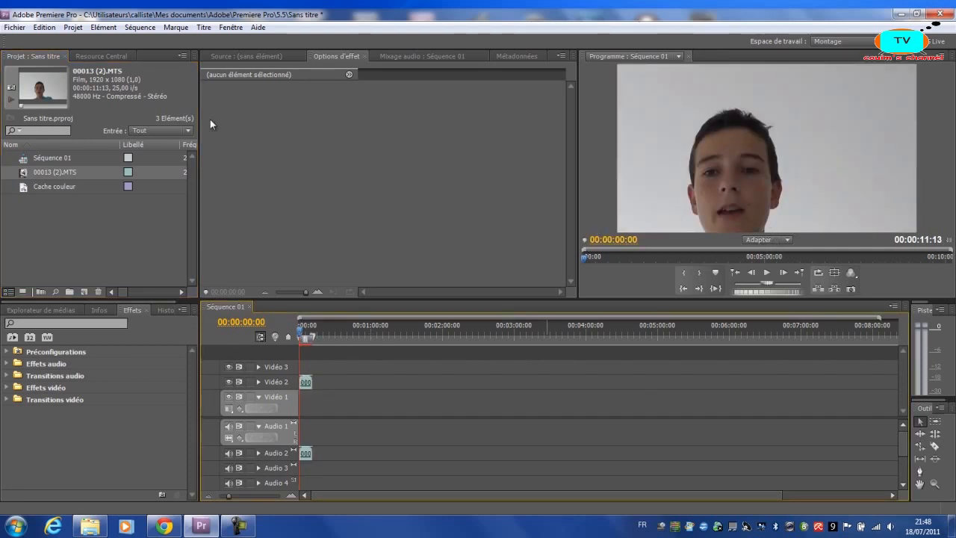
{"action": "left_click", "coordinate": [305, 381]}
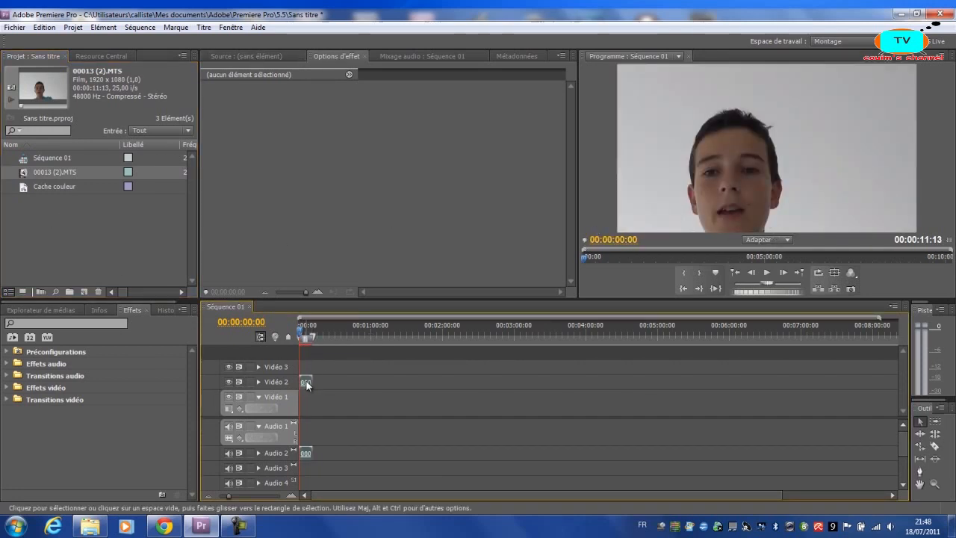
{"action": "left_click", "coordinate": [207, 100]}
{"action": "left_click_drag", "start_coordinate": [290, 125], "coordinate": [262, 122]}
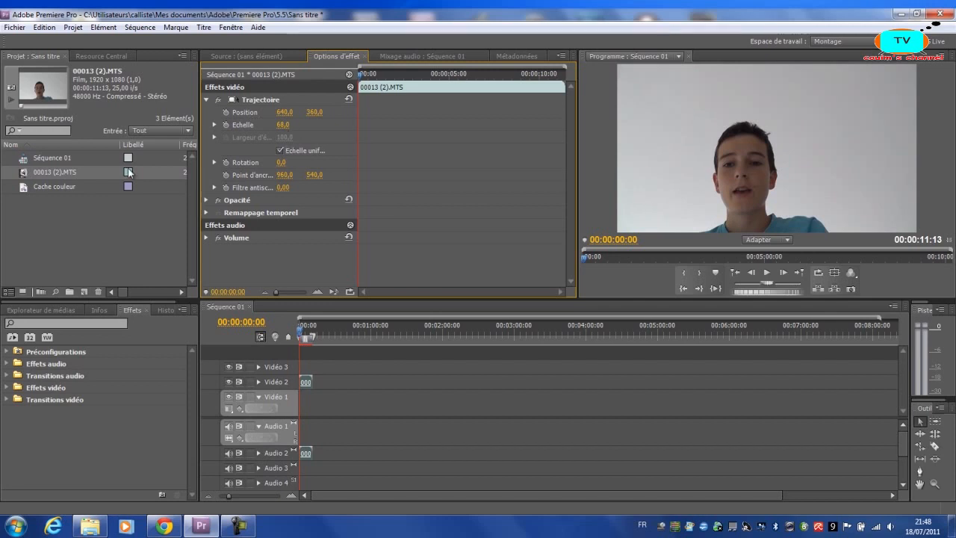
- Place the green colour matte at the start of track Vidéo 1
{"action": "left_click_drag", "start_coordinate": [23, 188], "coordinate": [307, 402]}
{"action": "left_click", "coordinate": [282, 382]}
{"action": "left_click", "coordinate": [307, 383]}
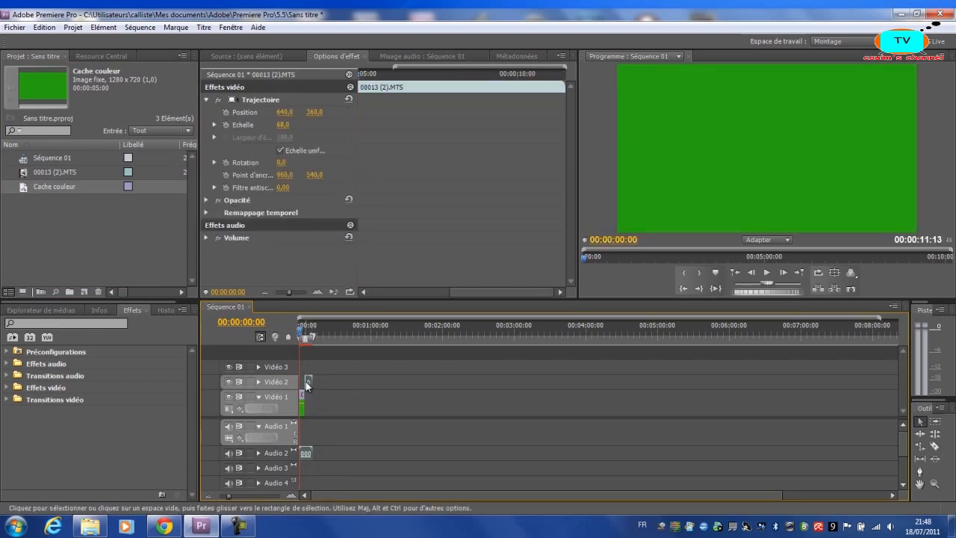
- Delete the remaining piece of 00013 (2).MTS on track Vidéo 2 together with its audio
{"action": "left_click", "coordinate": [303, 381]}
{"action": "left_click", "coordinate": [309, 382]}
{"action": "key", "text": "Delete"}
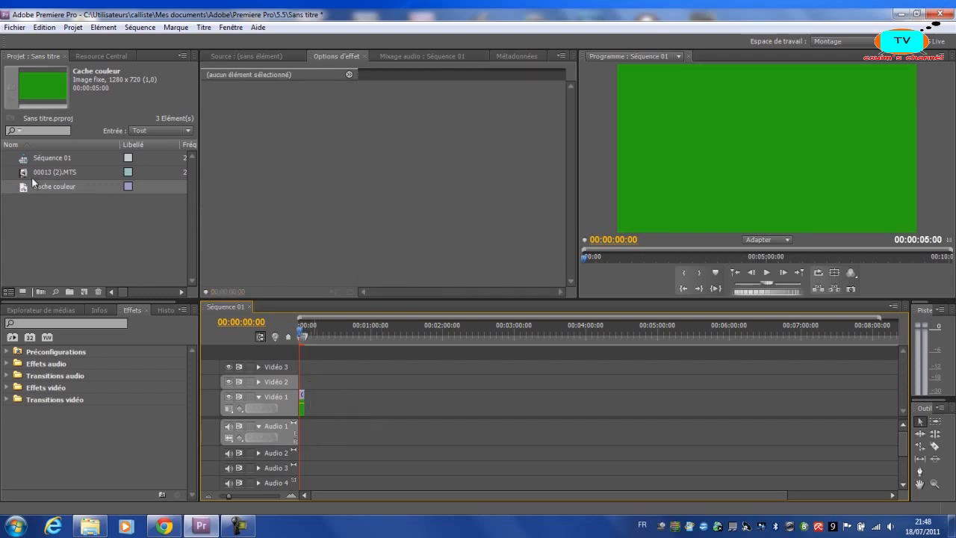
- Place 00013 (2).MTS at the start of track Vidéo 2 above the matte and reduce its scale to 67
{"action": "left_click_drag", "start_coordinate": [41, 172], "coordinate": [301, 388]}
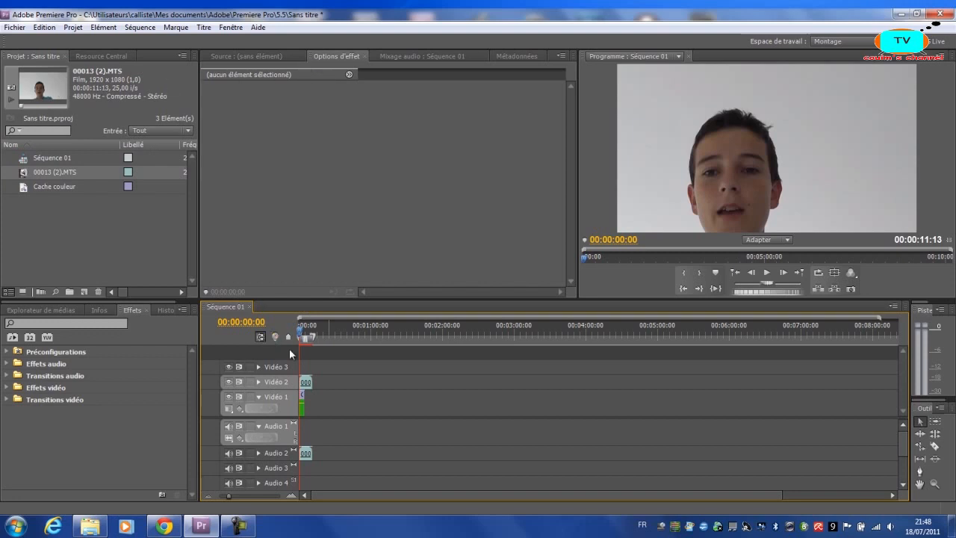
{"action": "left_click", "coordinate": [306, 382]}
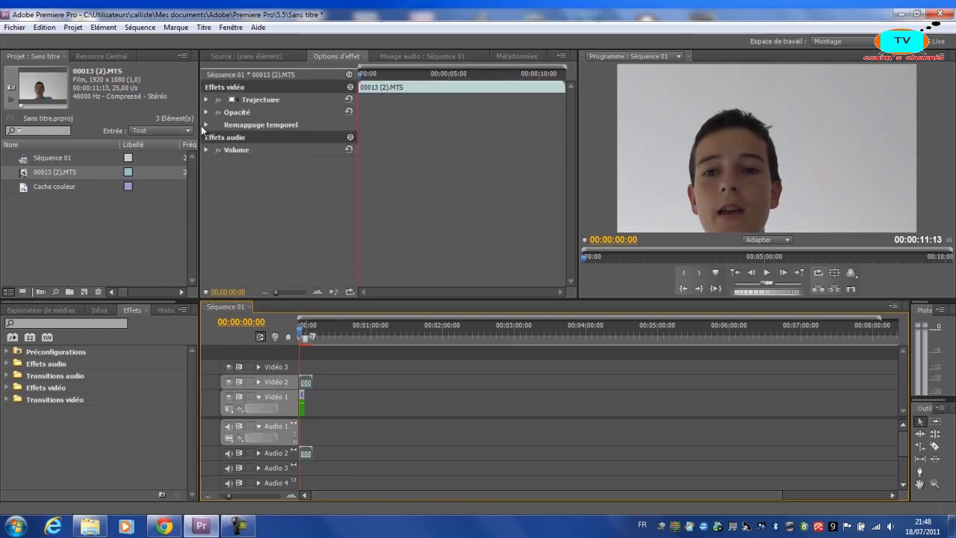
{"action": "left_click", "coordinate": [205, 99]}
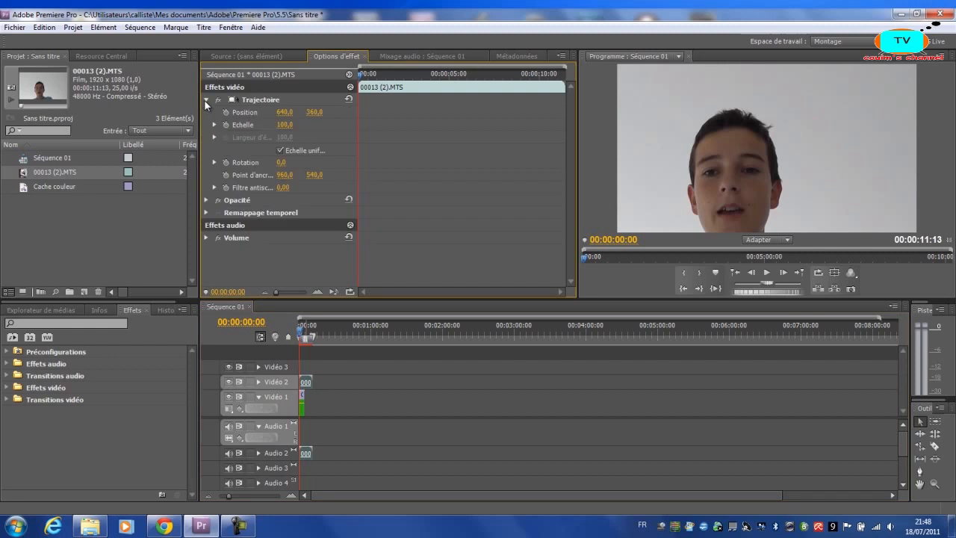
{"action": "left_click_drag", "start_coordinate": [284, 129], "coordinate": [263, 129]}
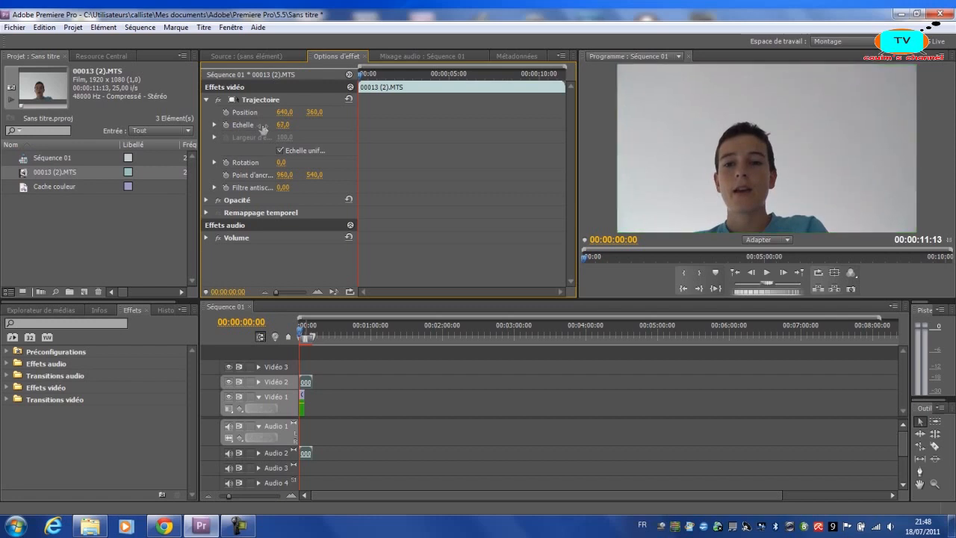
{"action": "left_click", "coordinate": [207, 100]}
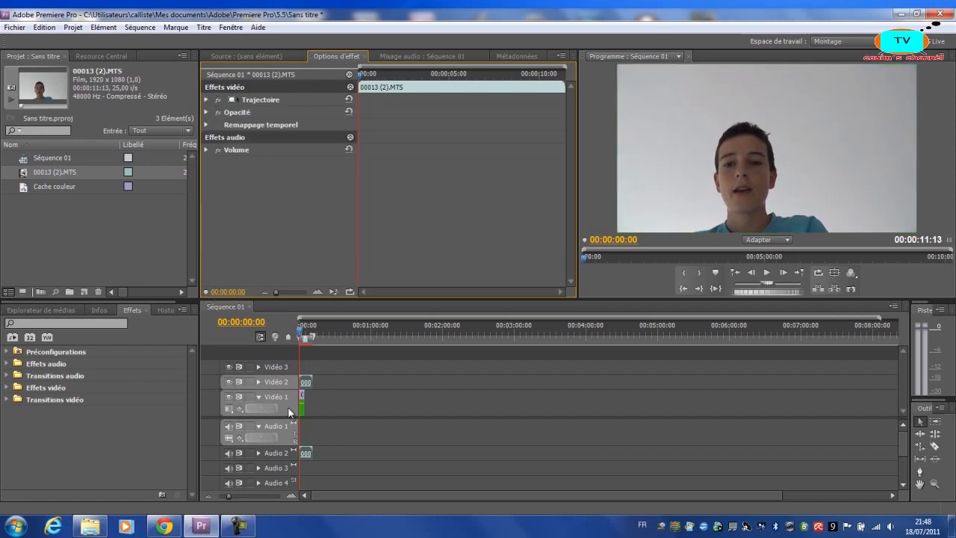
- Extend the green colour matte on Vidéo 1 to the end of the clip on Vidéo 2
{"action": "left_click", "coordinate": [303, 403]}
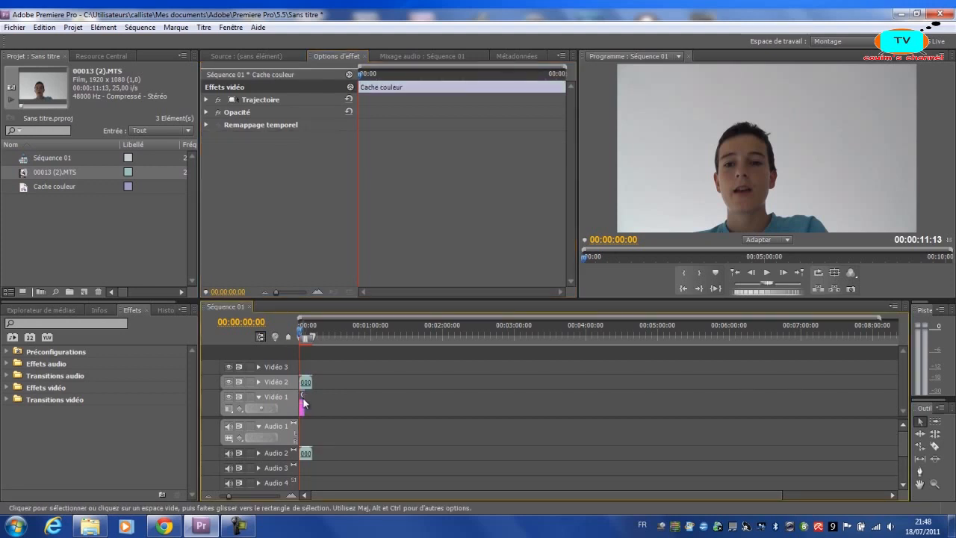
{"action": "mouse_move", "coordinate": [304, 400]}
{"action": "left_mouse_down"}
{"action": "mouse_move", "coordinate": [318, 397]}
{"action": "mouse_move", "coordinate": [317, 411]}
{"action": "left_mouse_up"}
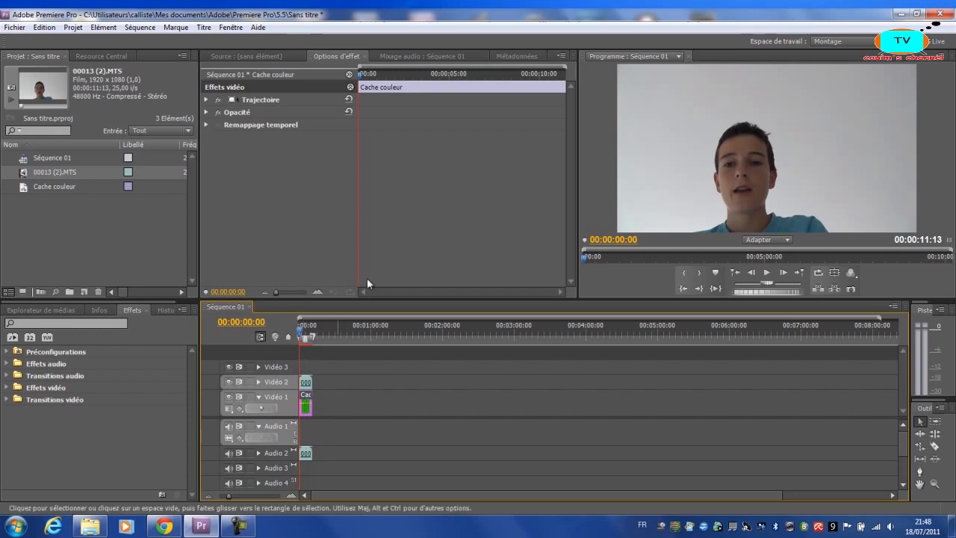
- Find and select the Masquage par couleur effect in the Incrustations group of Effets vidéo
{"action": "left_click", "coordinate": [7, 389]}
{"action": "scroll", "coordinate": [25, 426], "scroll_direction": "down", "scroll_amount": 4}
{"action": "scroll", "coordinate": [25, 431], "scroll_direction": "up", "scroll_amount": 2}
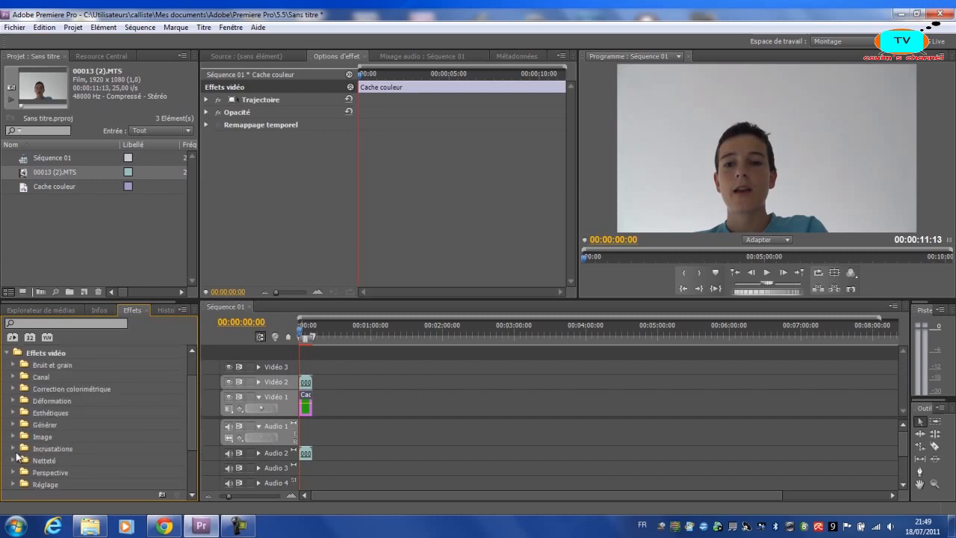
{"action": "left_click", "coordinate": [14, 449]}
{"action": "scroll", "coordinate": [16, 440], "scroll_direction": "down", "scroll_amount": 5}
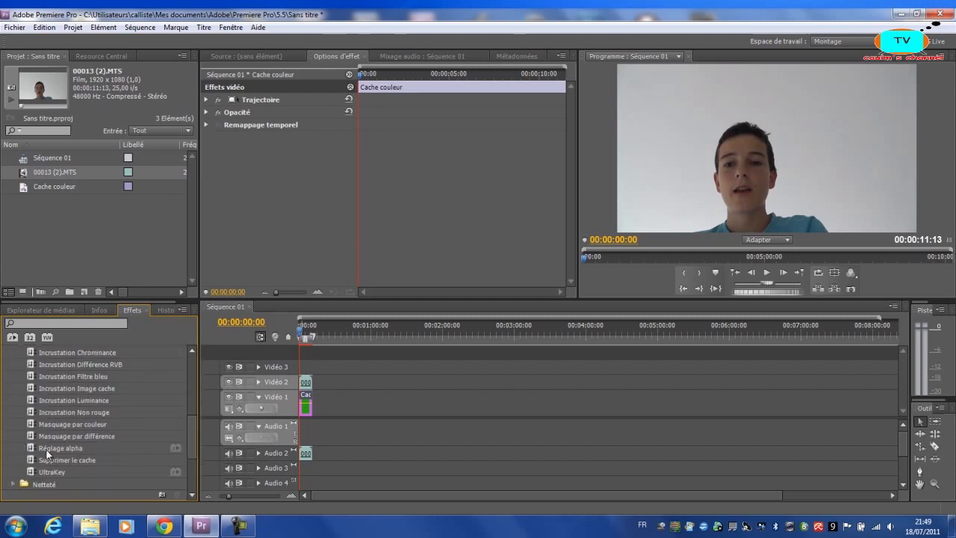
{"action": "scroll", "coordinate": [89, 374], "scroll_direction": "up", "scroll_amount": 1}
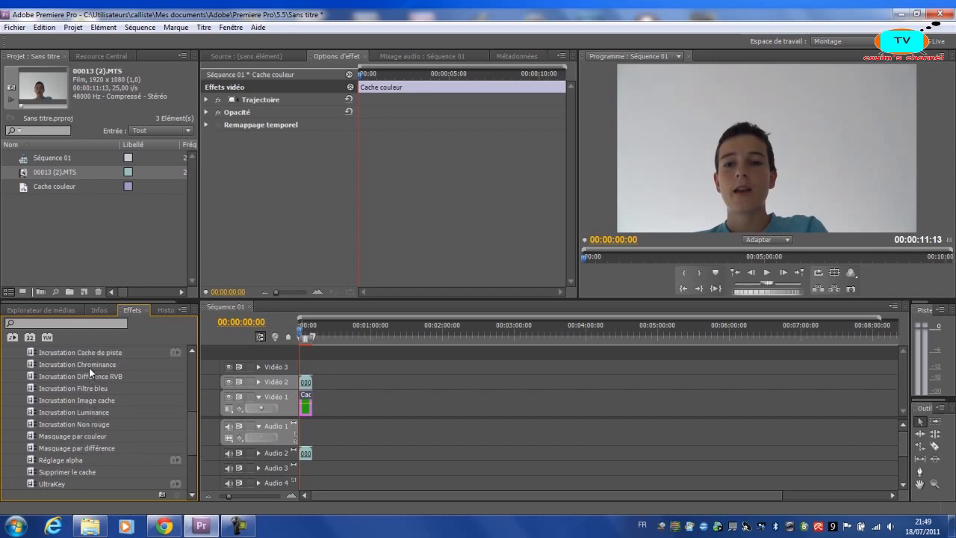
{"action": "scroll", "coordinate": [88, 365], "scroll_direction": "up", "scroll_amount": 1}
{"action": "scroll", "coordinate": [85, 386], "scroll_direction": "down", "scroll_amount": 3}
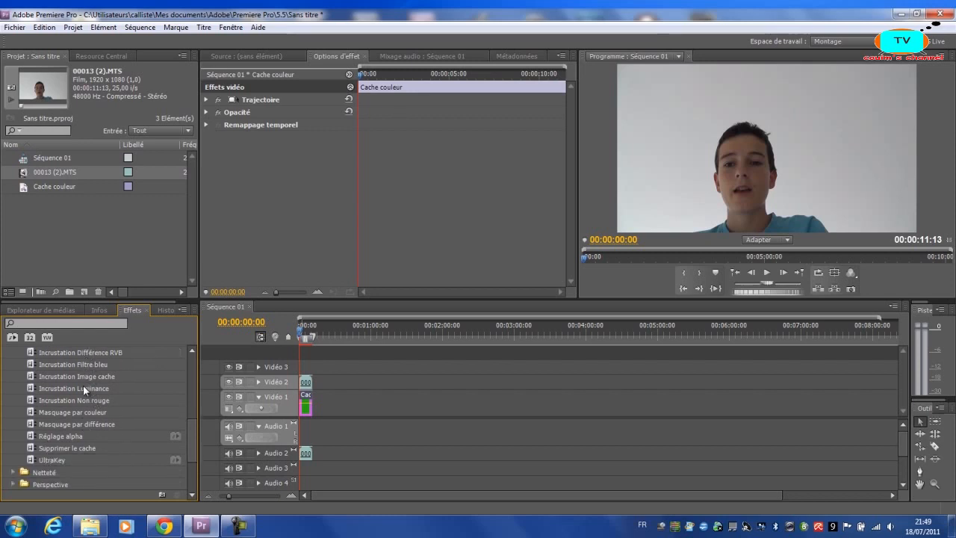
{"action": "left_click", "coordinate": [67, 411]}
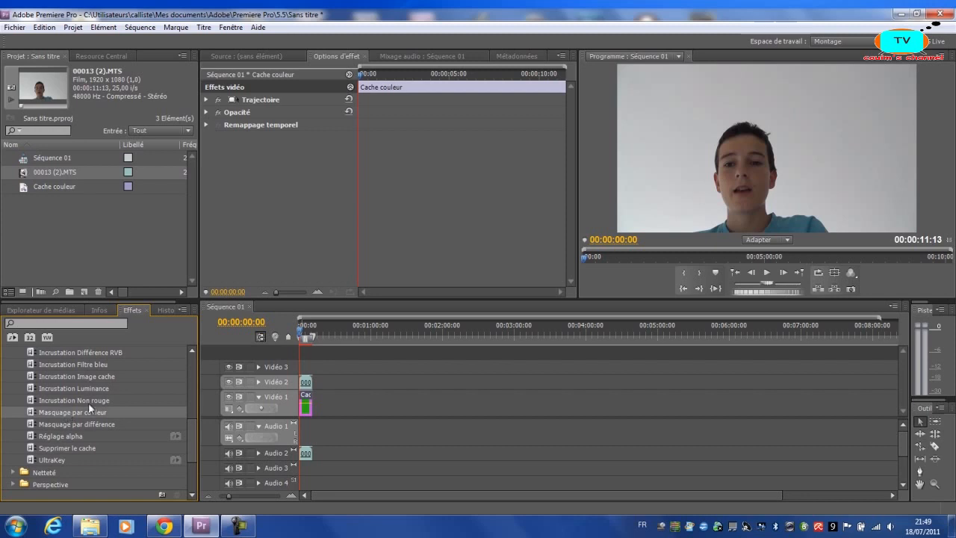
- Apply Masquage par couleur five times to 00013 (2).MTS on track Vidéo 2
{"action": "left_click", "coordinate": [56, 322]}
{"action": "left_click_drag", "start_coordinate": [44, 411], "coordinate": [306, 383]}
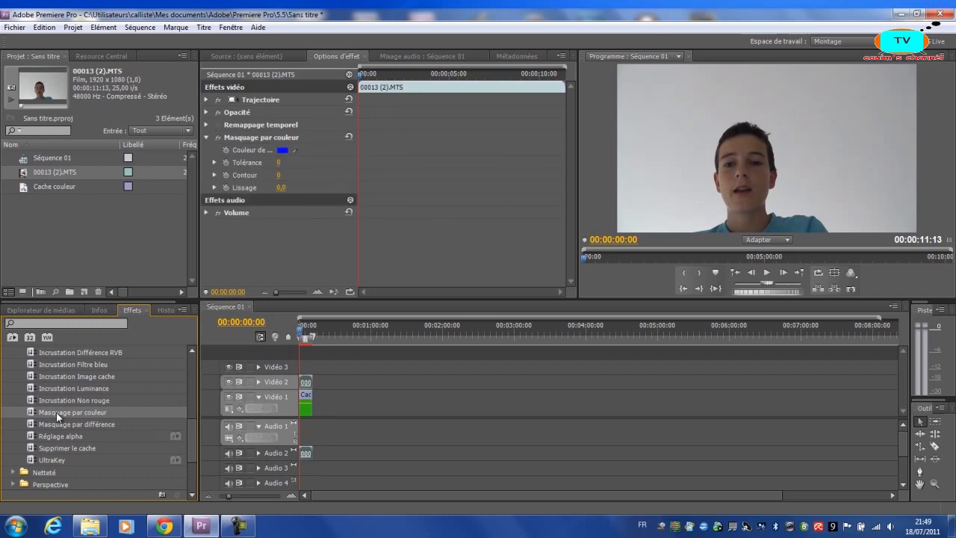
{"action": "left_click_drag", "start_coordinate": [45, 415], "coordinate": [305, 382]}
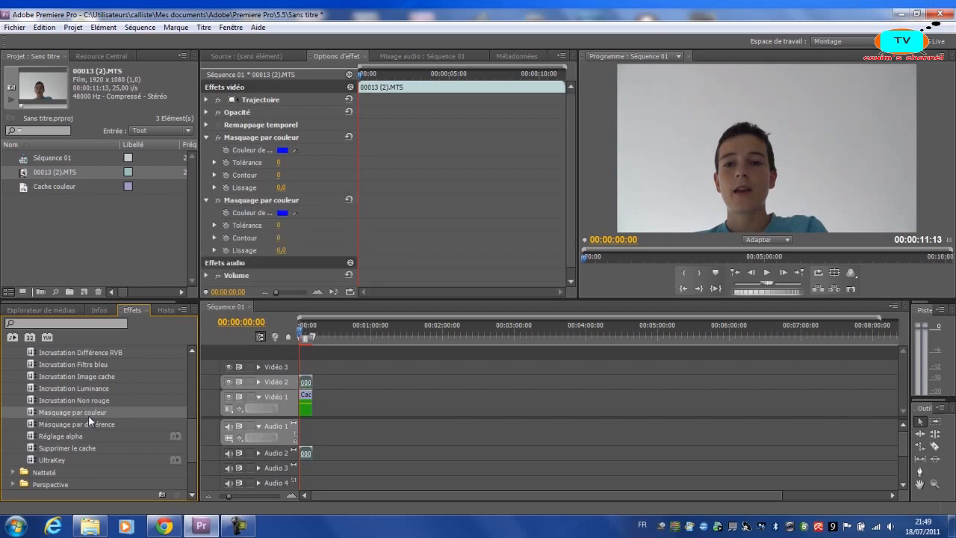
{"action": "left_click_drag", "start_coordinate": [208, 403], "coordinate": [305, 382]}
{"action": "left_click_drag", "start_coordinate": [101, 412], "coordinate": [306, 382]}
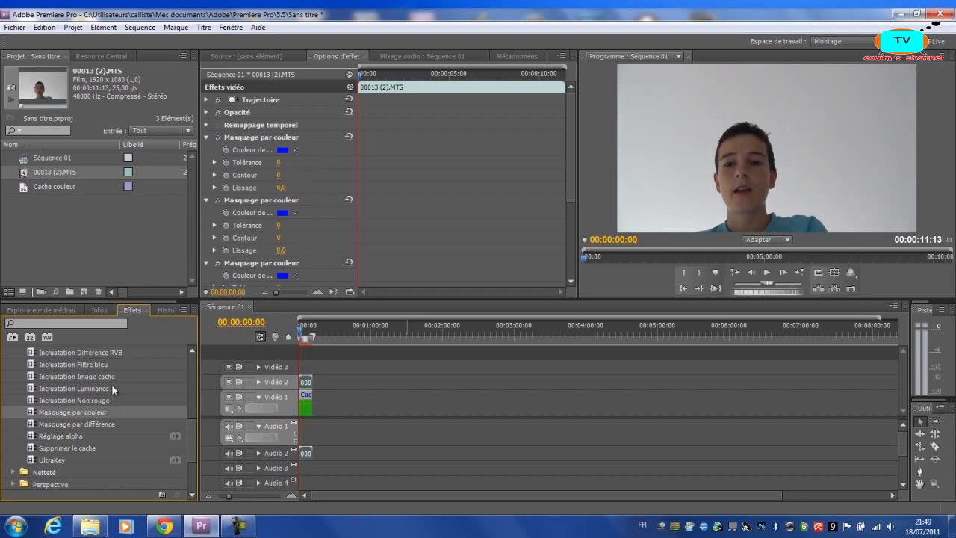
{"action": "left_click_drag", "start_coordinate": [71, 414], "coordinate": [306, 383]}
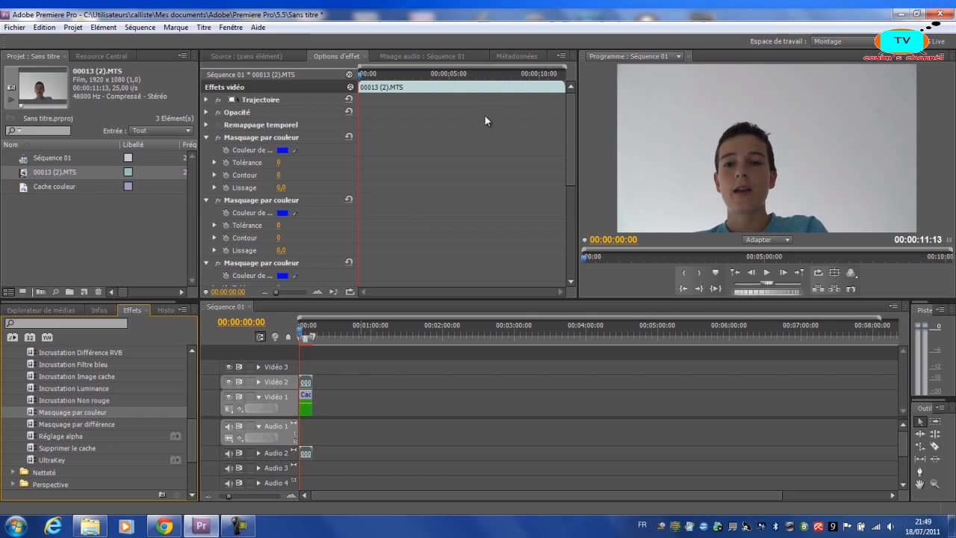
- Sample the five Masquage par couleur key colours from the wall near the image's four corners and beside the head
{"action": "left_click_drag", "start_coordinate": [297, 150], "coordinate": [620, 71]}
{"action": "left_click_drag", "start_coordinate": [295, 213], "coordinate": [878, 90]}
{"action": "left_click_drag", "start_coordinate": [296, 276], "coordinate": [630, 220]}
{"action": "scroll", "coordinate": [407, 232], "scroll_direction": "down", "scroll_amount": 3}
{"action": "scroll", "coordinate": [315, 254], "scroll_direction": "down", "scroll_amount": 3}
{"action": "left_click_drag", "start_coordinate": [297, 253], "coordinate": [910, 233]}
{"action": "scroll", "coordinate": [321, 258], "scroll_direction": "down", "scroll_amount": 3}
{"action": "left_click_drag", "start_coordinate": [297, 244], "coordinate": [805, 159]}
{"action": "scroll", "coordinate": [535, 247], "scroll_direction": "up", "scroll_amount": 5}
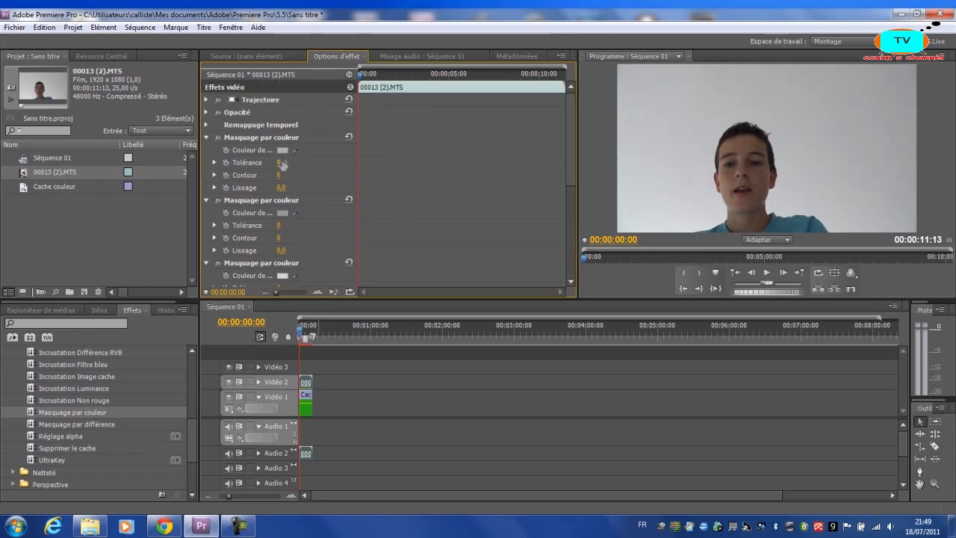
- Try a Tolérance of 22 on the first Masquage par couleur and 38 on the second
{"action": "left_click_drag", "start_coordinate": [280, 163], "coordinate": [317, 164]}
{"action": "left_click_drag", "start_coordinate": [279, 225], "coordinate": [301, 225]}
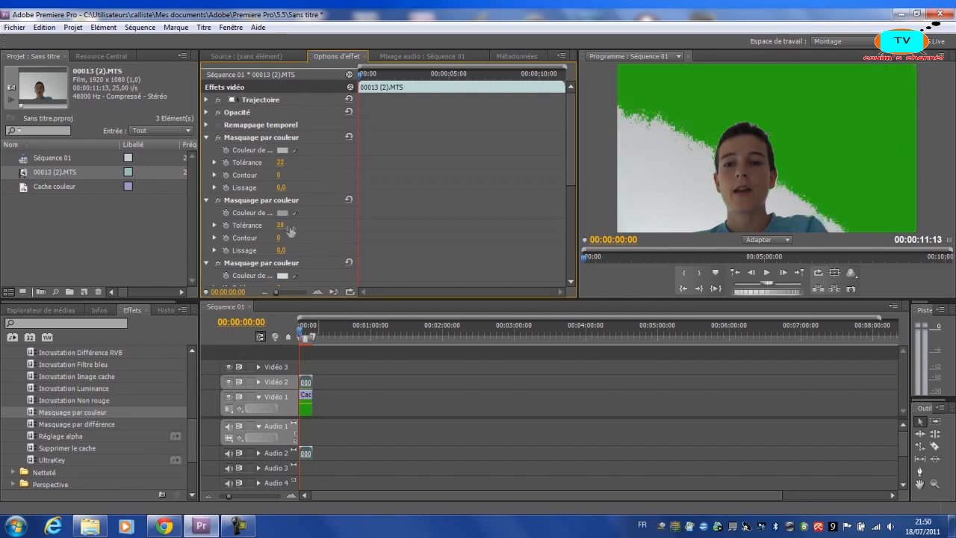
{"action": "left_click", "coordinate": [281, 224]}
{"action": "key", "text": "Return"}
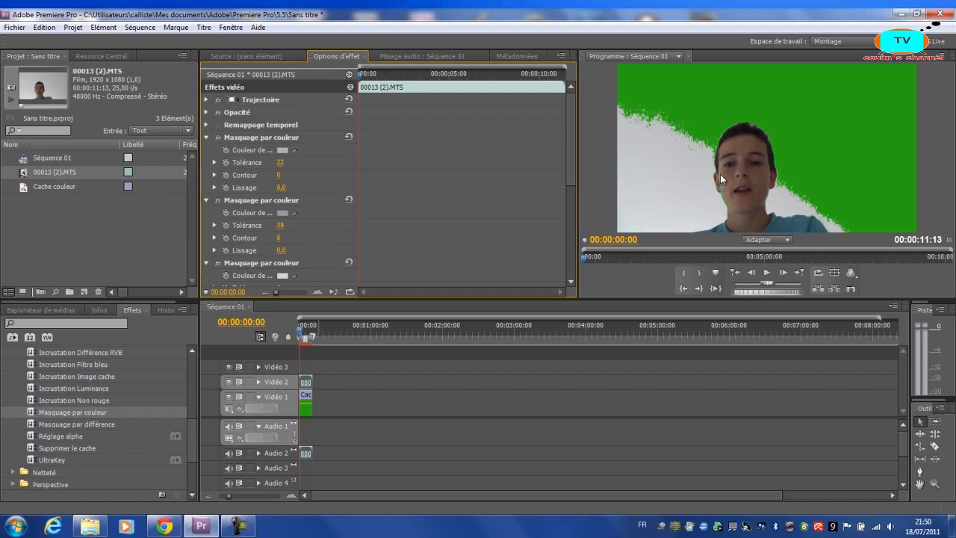
- Try lowering Tolérance to 0 on the first Masquage par couleur and to 11 on the second
{"action": "left_click", "coordinate": [280, 226]}
{"action": "key", "text": "Tab"}
{"action": "left_click", "coordinate": [281, 226]}
{"action": "mouse_move", "coordinate": [281, 225]}
{"action": "left_mouse_down"}
{"action": "mouse_move", "coordinate": [261, 229]}
{"action": "mouse_move", "coordinate": [271, 228]}
{"action": "left_mouse_up"}
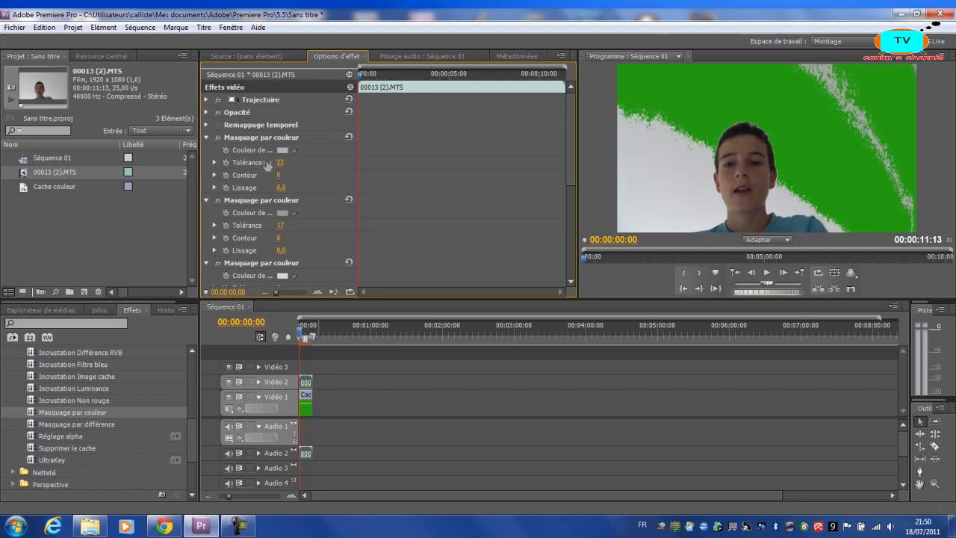
{"action": "left_click_drag", "start_coordinate": [250, 169], "coordinate": [152, 154]}
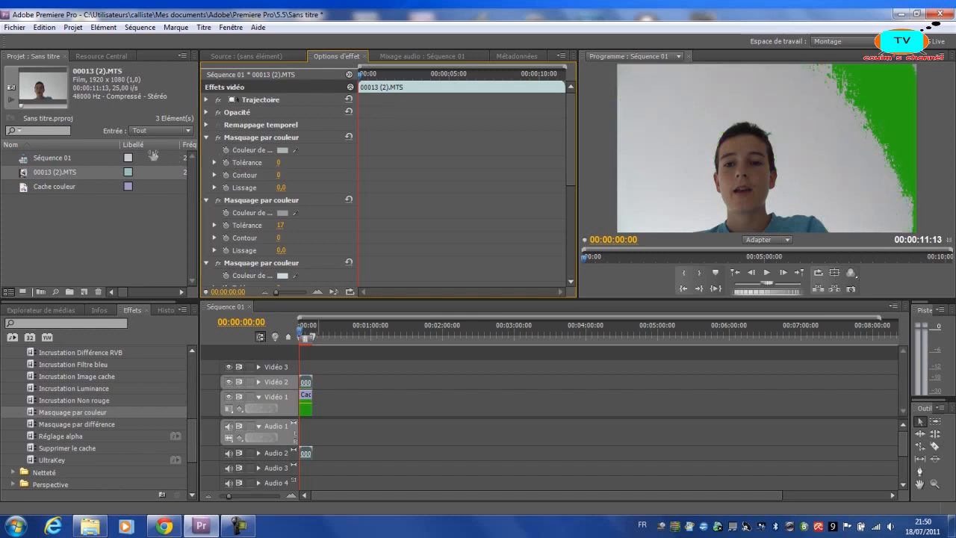
{"action": "mouse_move", "coordinate": [281, 224]}
{"action": "left_mouse_down"}
{"action": "mouse_move", "coordinate": [252, 219]}
{"action": "mouse_move", "coordinate": [278, 225]}
{"action": "left_mouse_up"}
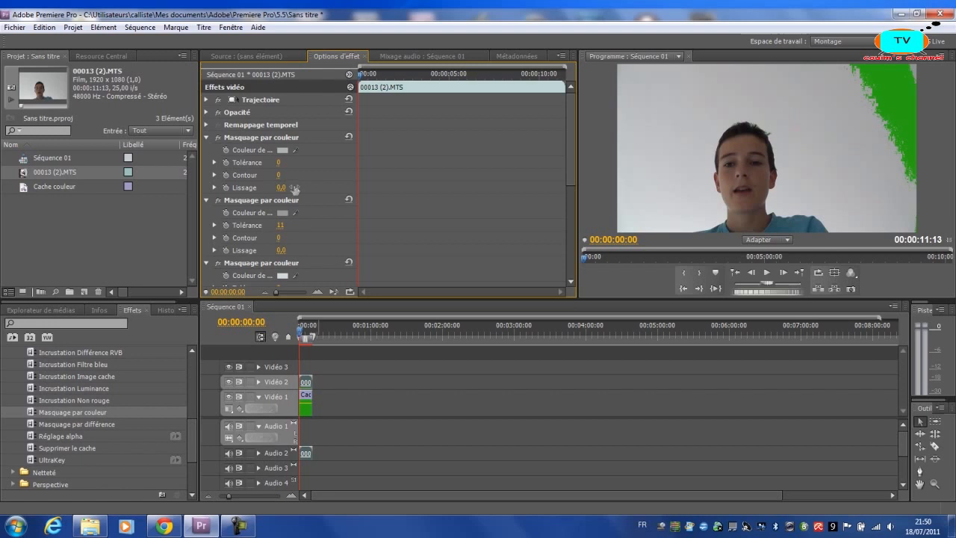
- Set the second Masquage par couleur's Tolérance to 9
{"action": "left_click", "coordinate": [277, 226]}
{"action": "type", "text": "9"}
{"action": "left_click", "coordinate": [303, 251]}
{"action": "left_click", "coordinate": [332, 173]}
- Set the first Masquage par couleur to Tolérance 32, Contour -5 and Lissage 27,9
{"action": "left_click_drag", "start_coordinate": [279, 162], "coordinate": [235, 148]}
{"action": "scroll", "coordinate": [401, 194], "scroll_direction": "down", "scroll_amount": 2}
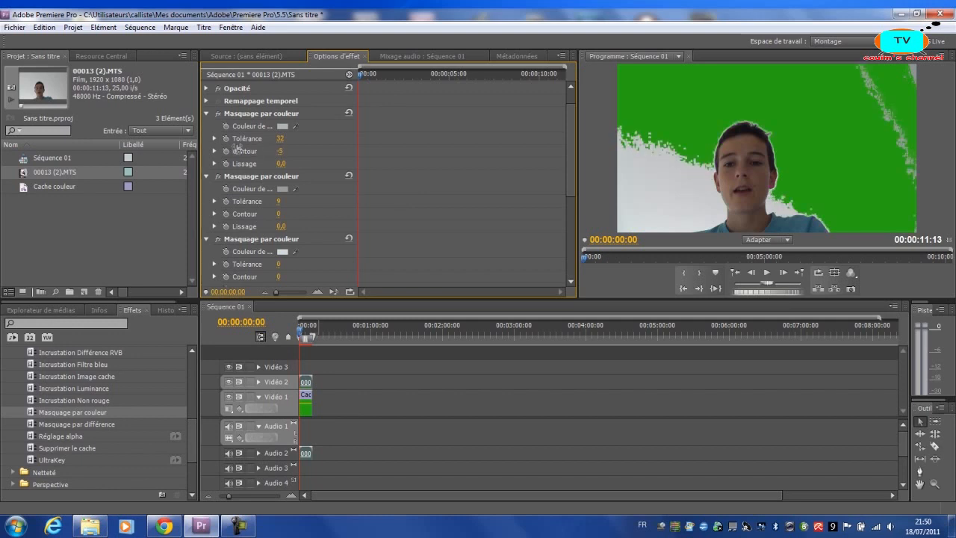
{"action": "scroll", "coordinate": [336, 204], "scroll_direction": "down", "scroll_amount": 1}
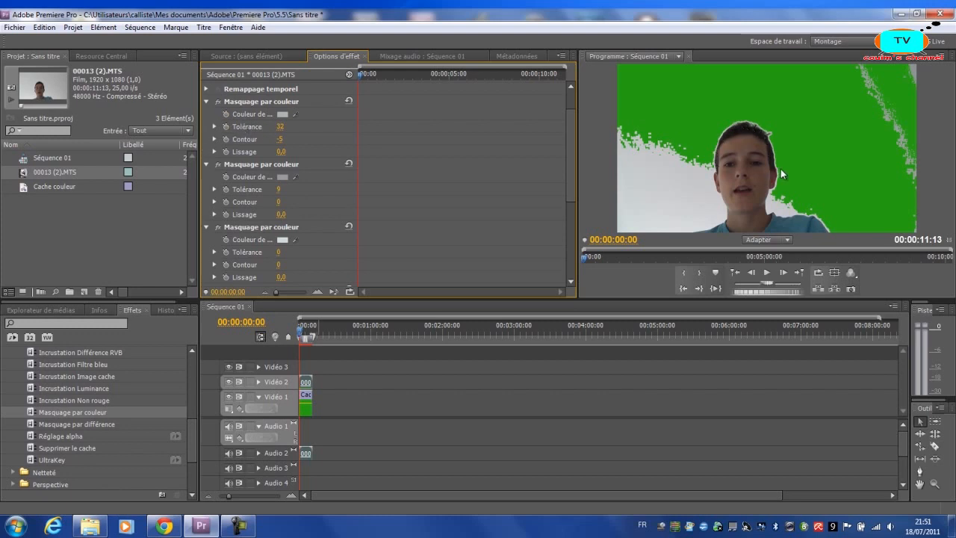
{"action": "left_click_drag", "start_coordinate": [282, 152], "coordinate": [344, 196]}
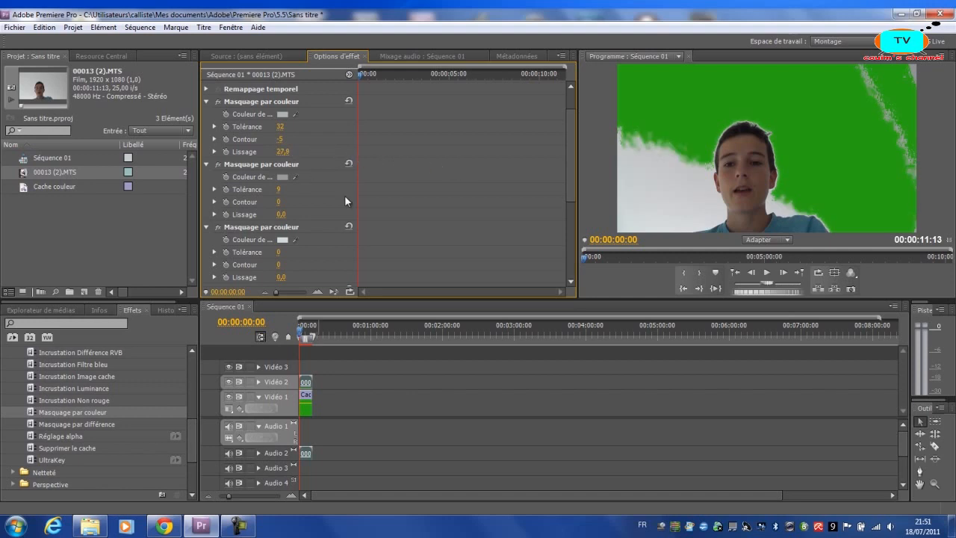
- Set Tolérance to 82 on the third Masquage par couleur and 36 on the fourth
{"action": "scroll", "coordinate": [348, 189], "scroll_direction": "down", "scroll_amount": 2}
{"action": "left_click_drag", "start_coordinate": [278, 193], "coordinate": [330, 191]}
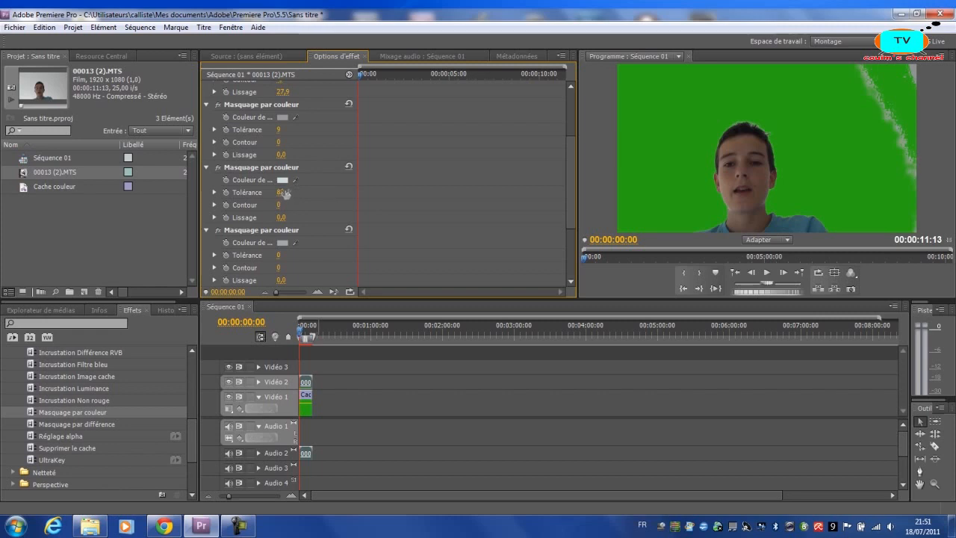
{"action": "left_click_drag", "start_coordinate": [279, 255], "coordinate": [300, 255]}
{"action": "scroll", "coordinate": [312, 246], "scroll_direction": "down", "scroll_amount": 1}
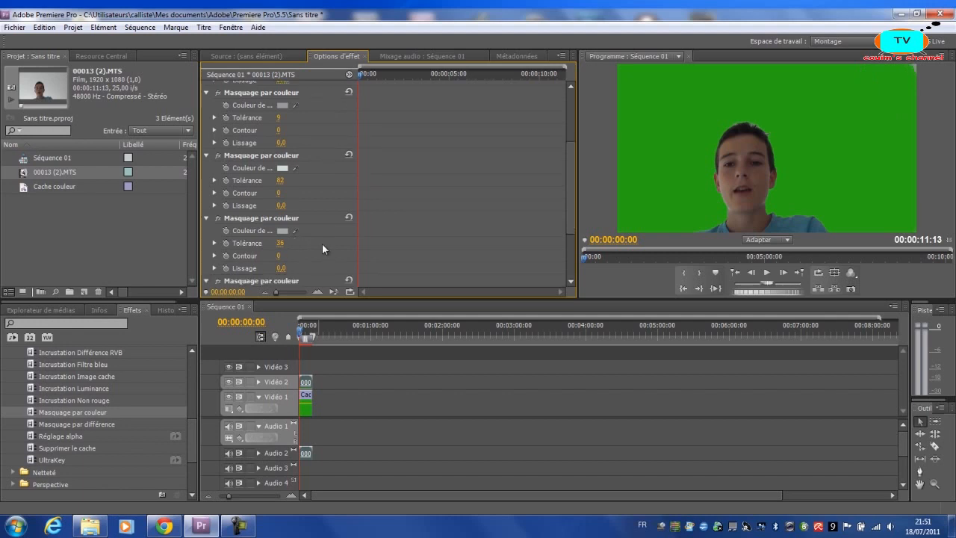
{"action": "scroll", "coordinate": [327, 242], "scroll_direction": "down", "scroll_amount": 3}
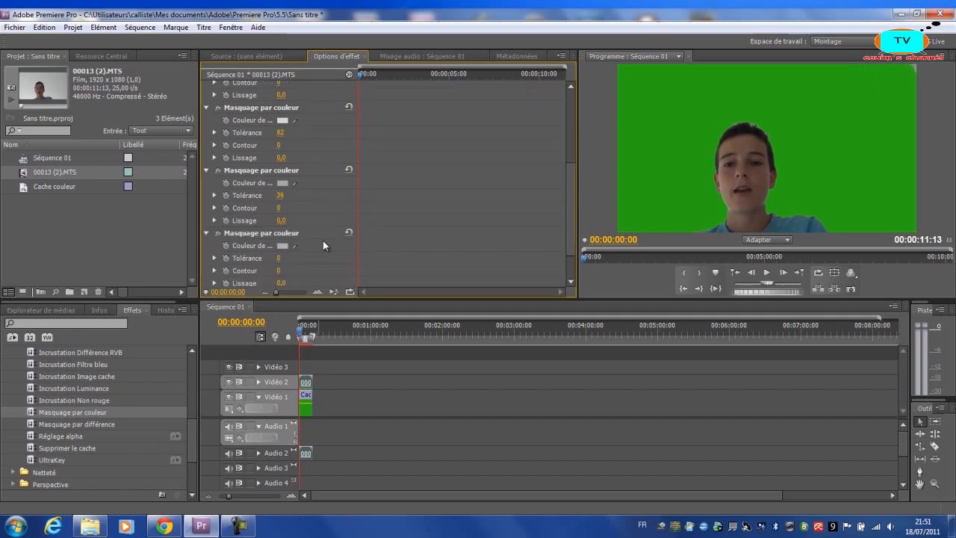
- Try a Tolérance of 76 on the fourth Masquage par couleur and restore it to 36
{"action": "mouse_move", "coordinate": [288, 201]}
{"action": "left_mouse_down"}
{"action": "mouse_move", "coordinate": [231, 188]}
{"action": "mouse_move", "coordinate": [300, 195]}
{"action": "mouse_move", "coordinate": [292, 195]}
{"action": "left_mouse_up"}
{"action": "left_click", "coordinate": [293, 195]}
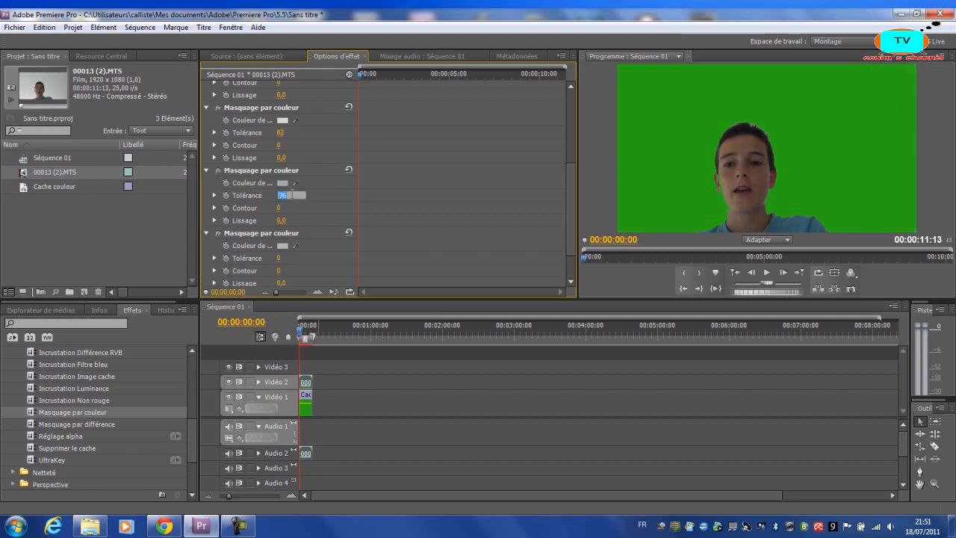
{"action": "type", "text": "36"}
{"action": "key", "text": "Return"}
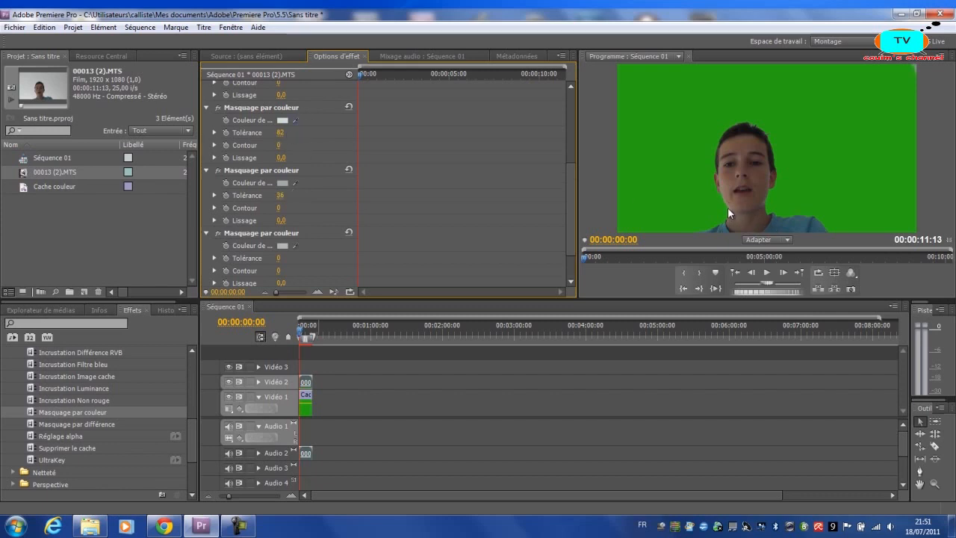
- Set the third Masquage par couleur to Tolérance 30 and Contour -5
{"action": "left_click_drag", "start_coordinate": [281, 134], "coordinate": [216, 125]}
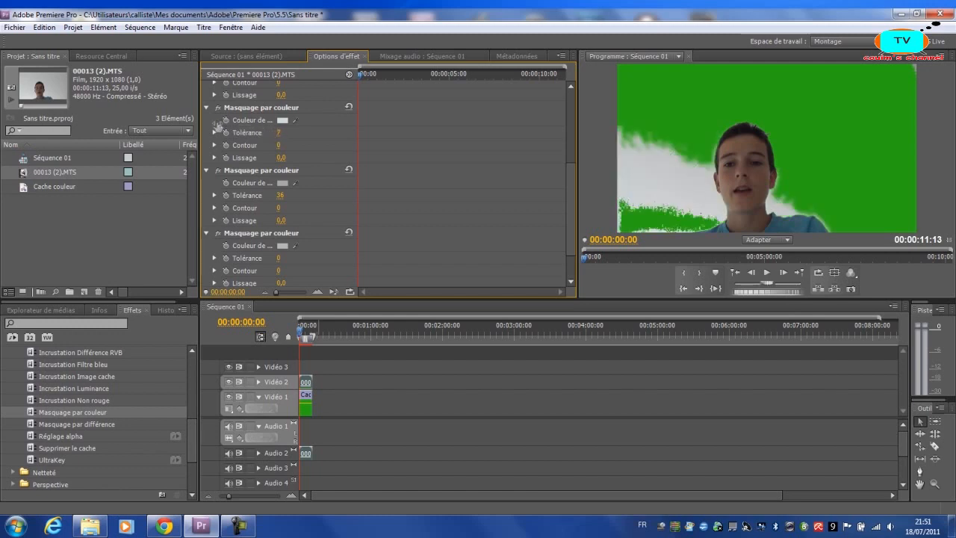
{"action": "mouse_move", "coordinate": [303, 137]}
{"action": "left_mouse_down"}
{"action": "mouse_move", "coordinate": [231, 128]}
{"action": "mouse_move", "coordinate": [266, 133]}
{"action": "mouse_move", "coordinate": [188, 151]}
{"action": "left_mouse_up"}
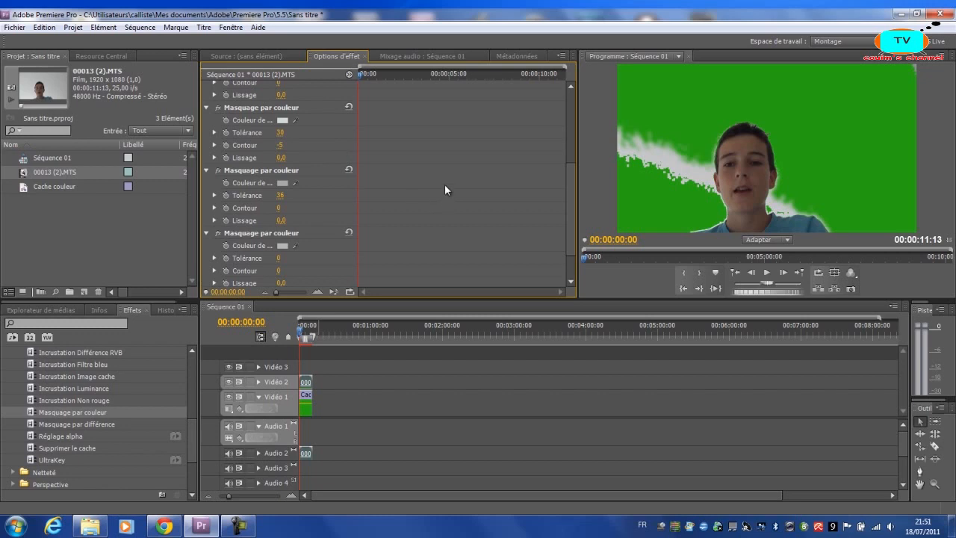
- Set the fifth Masquage par couleur to Tolérance 44 and Contour -5, and the fourth's Contour to -5
{"action": "scroll", "coordinate": [538, 209], "scroll_direction": "down", "scroll_amount": 2}
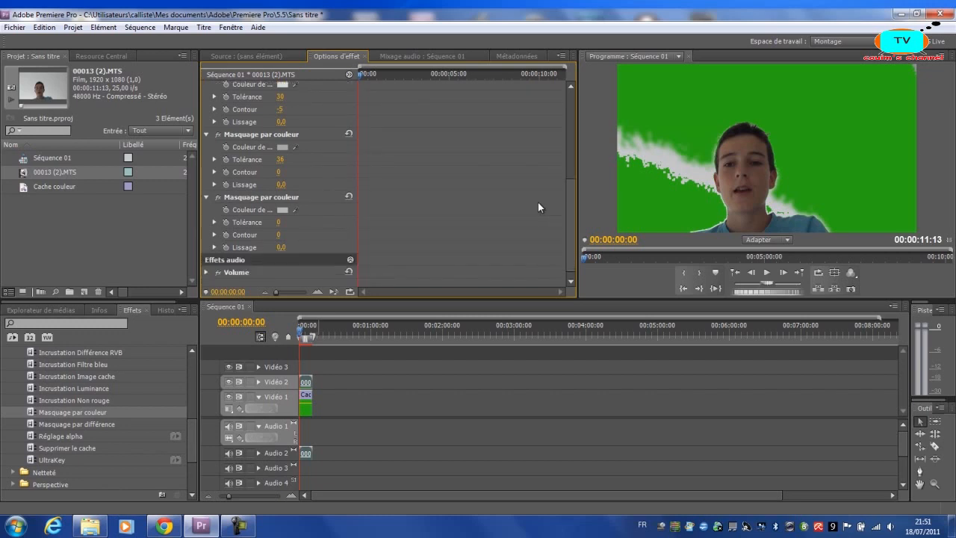
{"action": "mouse_move", "coordinate": [278, 222]}
{"action": "left_mouse_down"}
{"action": "mouse_move", "coordinate": [305, 222]}
{"action": "mouse_move", "coordinate": [239, 226]}
{"action": "left_mouse_up"}
{"action": "left_click_drag", "start_coordinate": [279, 172], "coordinate": [242, 172]}
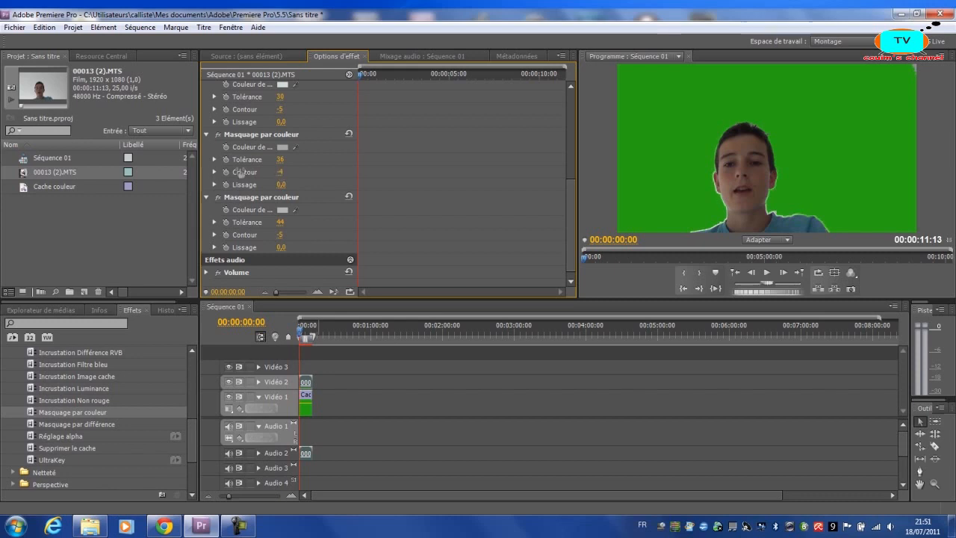
{"action": "scroll", "coordinate": [432, 212], "scroll_direction": "up", "scroll_amount": 1}
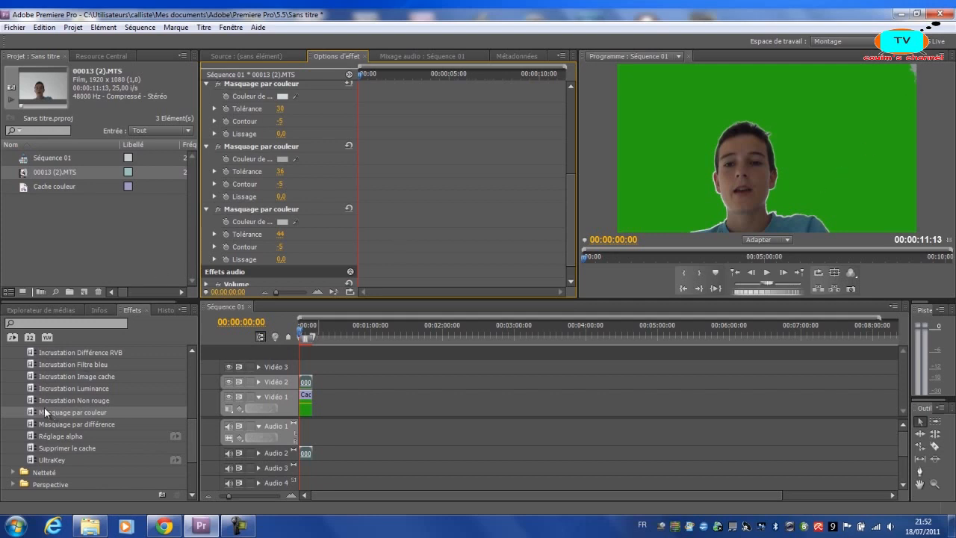
- Apply a sixth Masquage par couleur to the Vidéo 2 clip and sample its key colour from the grey residue in the image's upper-right corner
{"action": "left_click_drag", "start_coordinate": [41, 417], "coordinate": [307, 383]}
{"action": "left_click", "coordinate": [770, 239]}
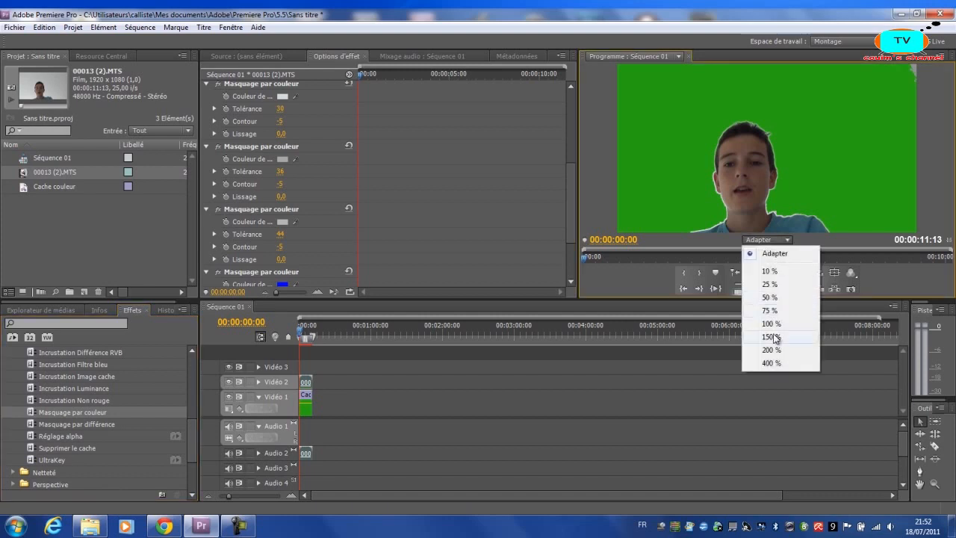
{"action": "left_click", "coordinate": [770, 297]}
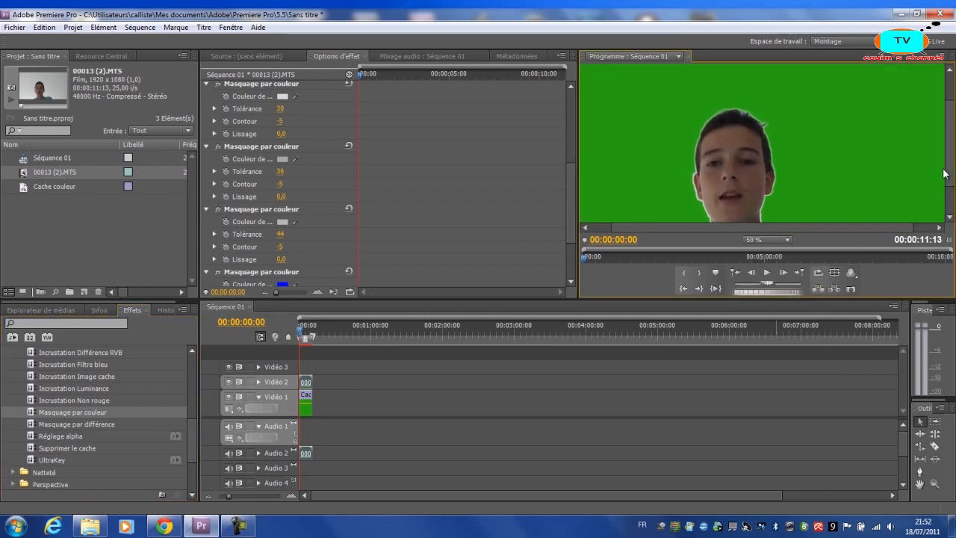
{"action": "left_click_drag", "start_coordinate": [952, 147], "coordinate": [951, 140]}
{"action": "left_click_drag", "start_coordinate": [793, 226], "coordinate": [933, 230]}
{"action": "left_click", "coordinate": [296, 285]}
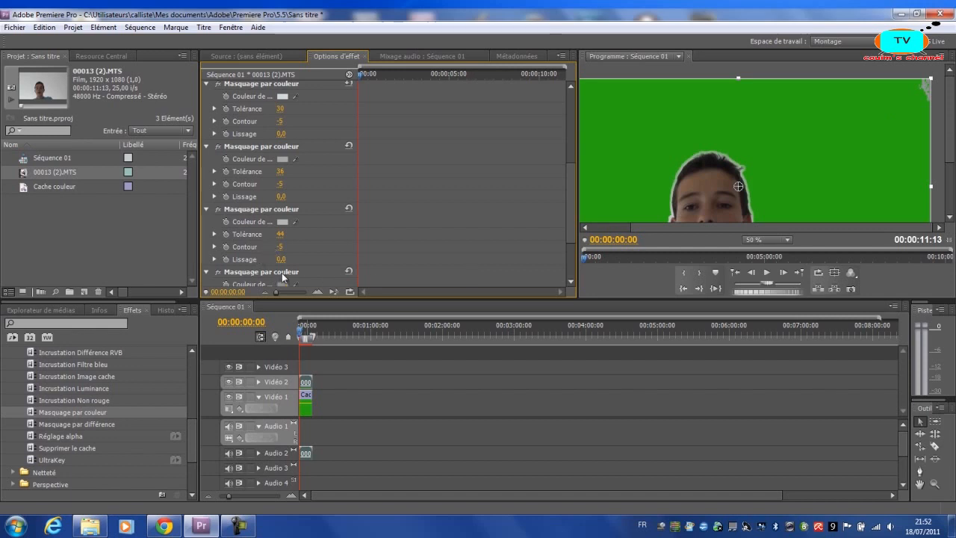
- Set the sixth Masquage par couleur's Tolérance to 14 and return the program preview to Adapter
{"action": "scroll", "coordinate": [284, 269], "scroll_direction": "down", "scroll_amount": 2}
{"action": "left_click_drag", "start_coordinate": [286, 252], "coordinate": [334, 251]}
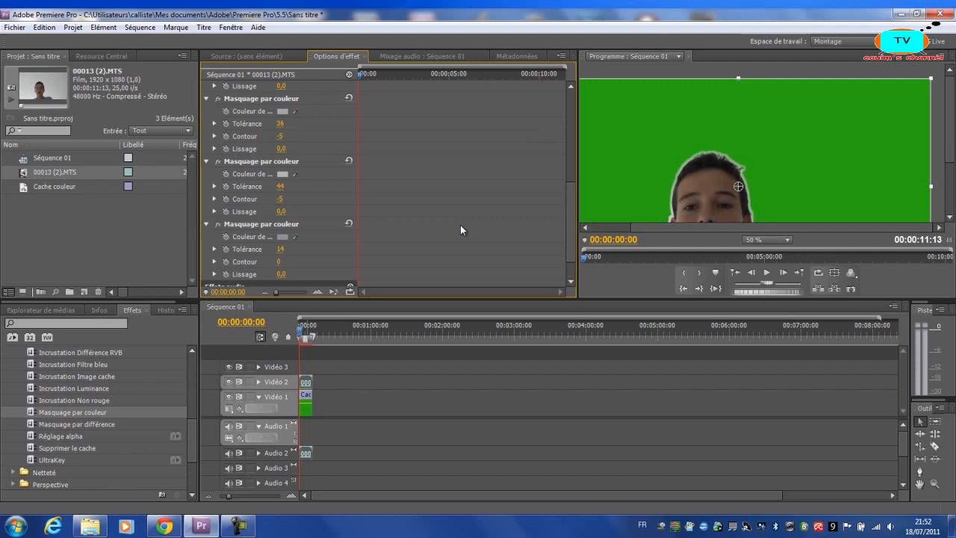
{"action": "left_click", "coordinate": [759, 240]}
{"action": "left_click", "coordinate": [770, 252]}
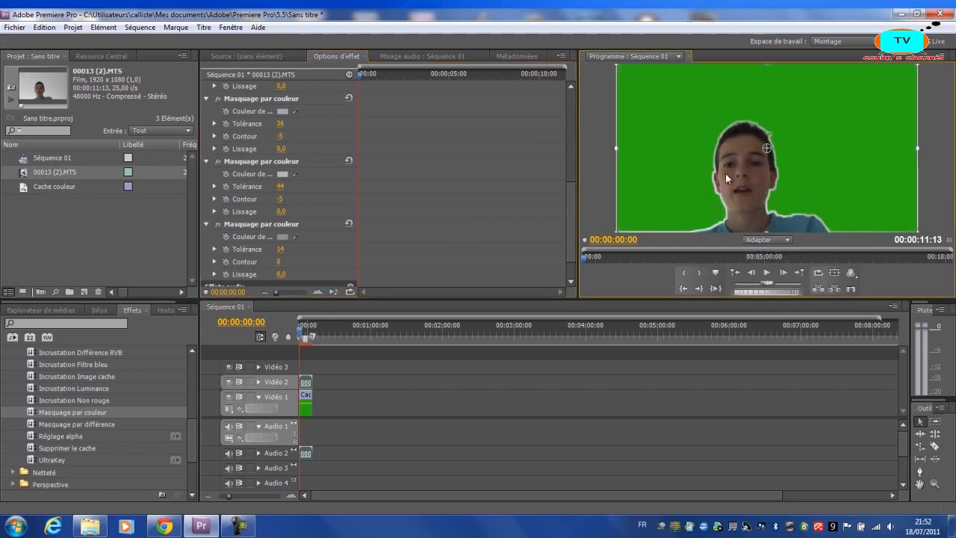
- Set Contour to -1 on the fifth Masquage par couleur and -3 on the fourth
{"action": "left_click_drag", "start_coordinate": [291, 201], "coordinate": [292, 200]}
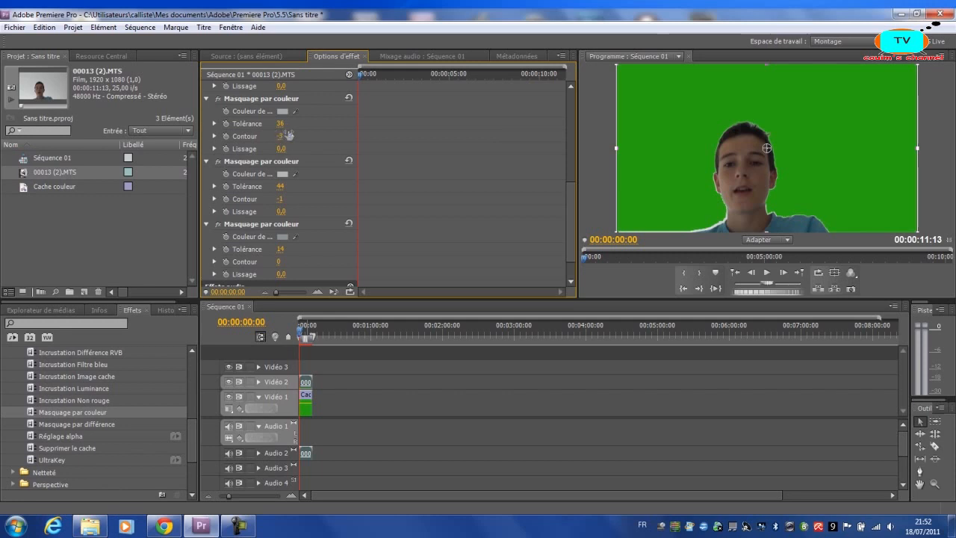
{"action": "scroll", "coordinate": [297, 131], "scroll_direction": "up", "scroll_amount": 1}
{"action": "scroll", "coordinate": [298, 132], "scroll_direction": "up", "scroll_amount": 1}
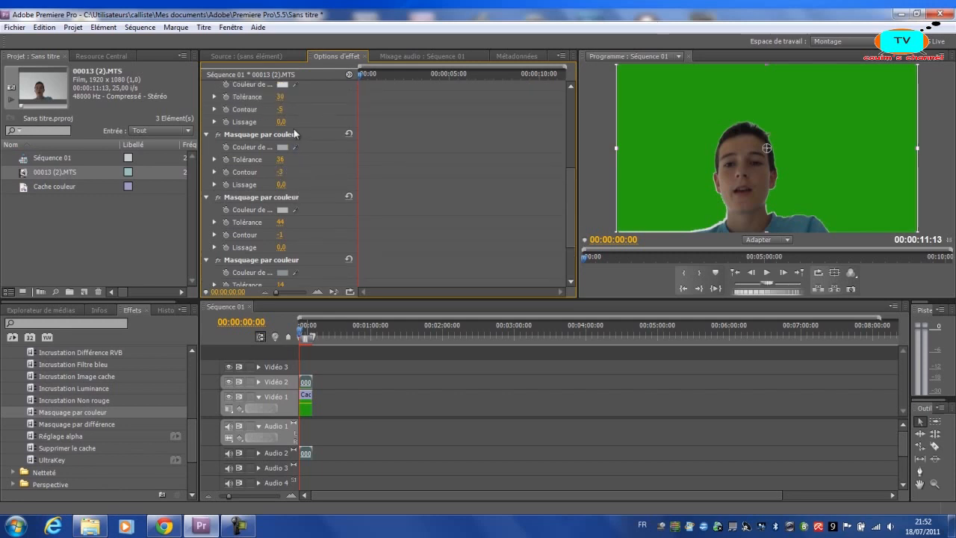
- Set Contour to -3 on both the third and the first Masquage par couleur effects
{"action": "left_click_drag", "start_coordinate": [292, 116], "coordinate": [312, 116]}
{"action": "scroll", "coordinate": [363, 210], "scroll_direction": "up", "scroll_amount": 9}
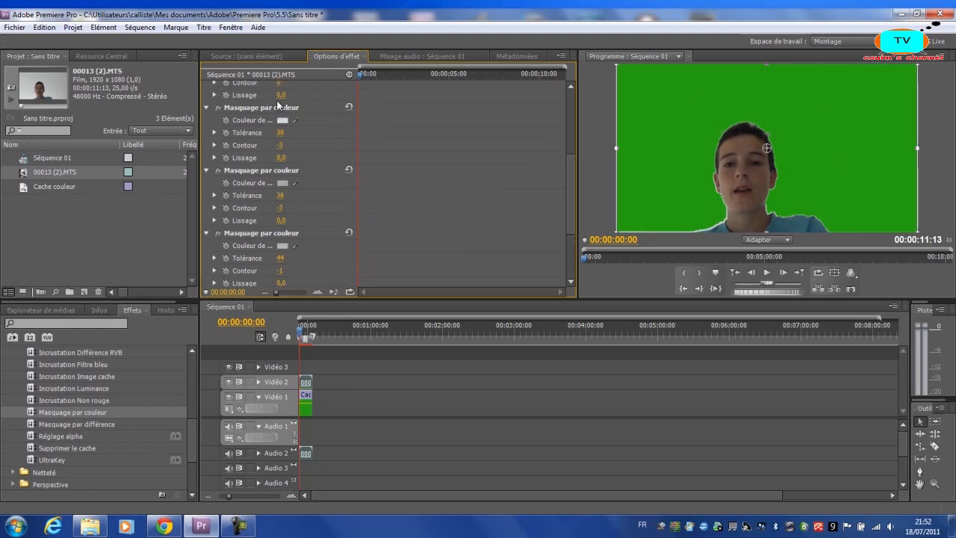
{"action": "scroll", "coordinate": [310, 140], "scroll_direction": "up", "scroll_amount": 4}
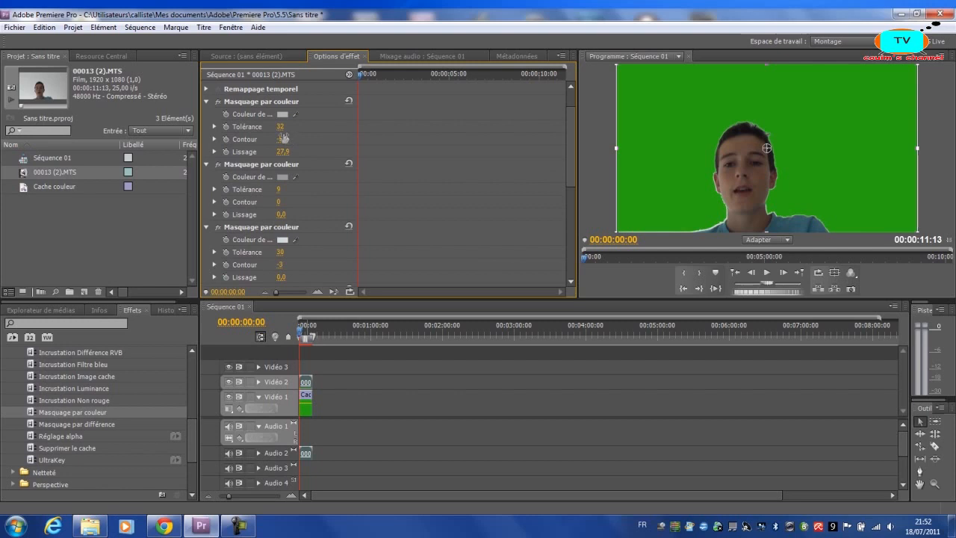
{"action": "left_click_drag", "start_coordinate": [281, 138], "coordinate": [295, 139]}
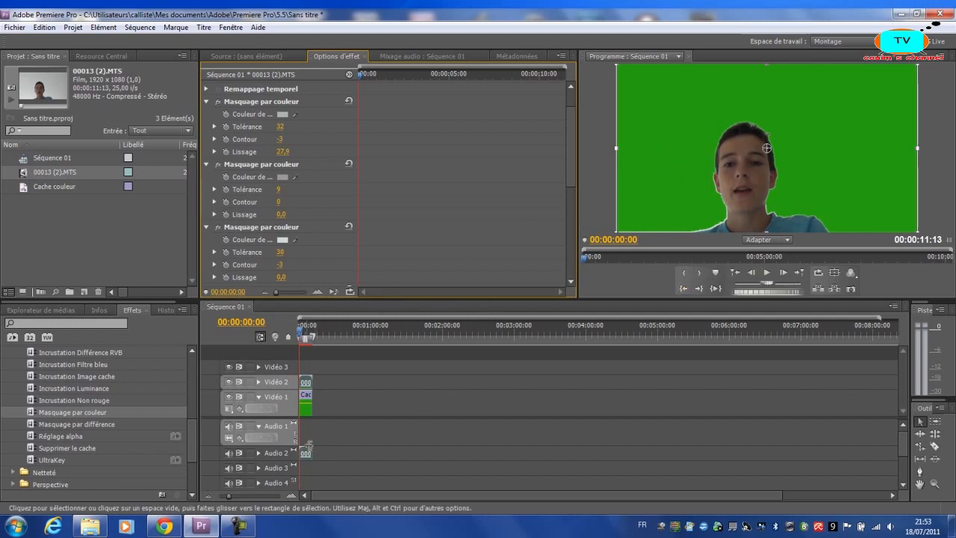
- Move the clip's audio from the Audio 2 track to Audio 1 and play the sequence, stopping at 00:00:05:12
{"action": "mouse_move", "coordinate": [307, 452]}
{"action": "left_mouse_down"}
{"action": "mouse_move", "coordinate": [314, 465]}
{"action": "mouse_move", "coordinate": [308, 439]}
{"action": "left_mouse_up"}
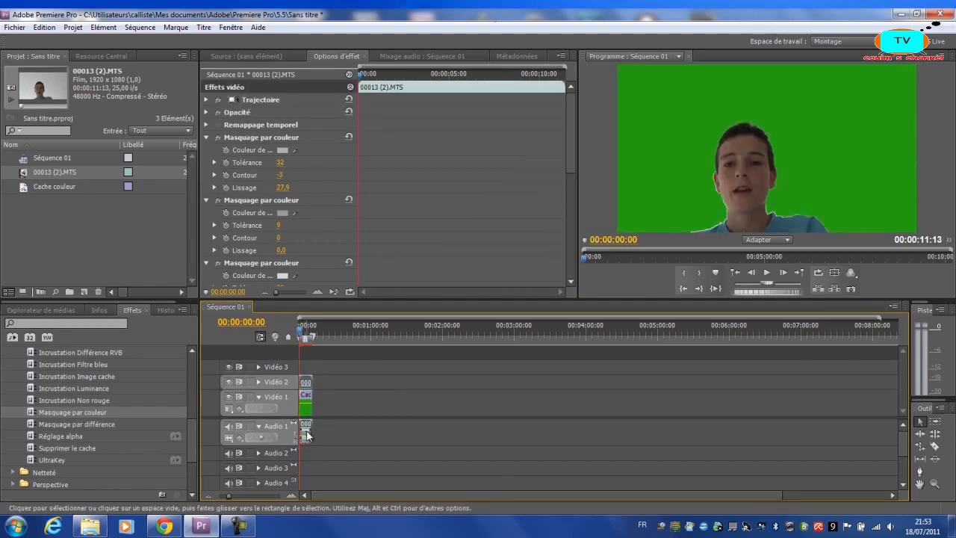
{"action": "right_click", "coordinate": [307, 439]}
{"action": "left_click", "coordinate": [304, 439]}
{"action": "left_click_drag", "start_coordinate": [305, 440], "coordinate": [313, 447]}
{"action": "left_click", "coordinate": [768, 274]}
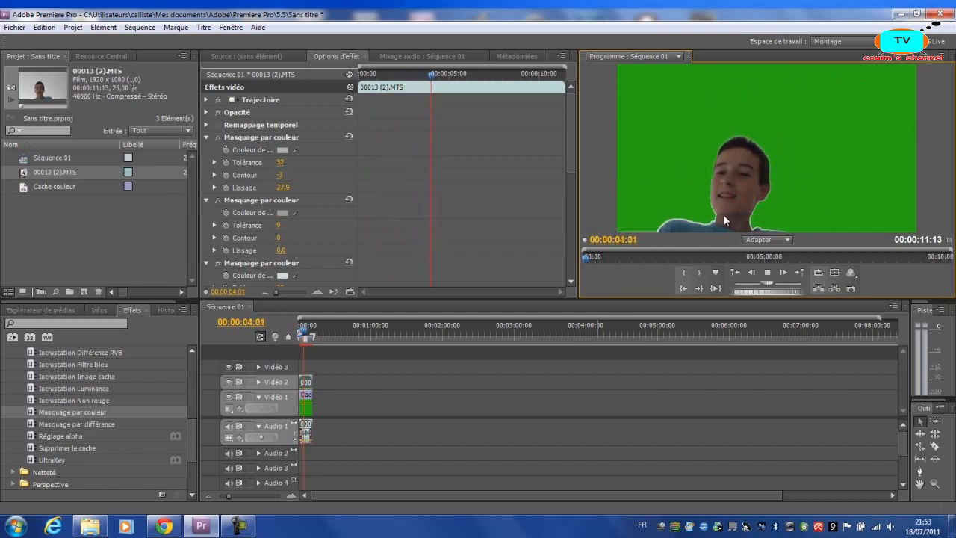
{"action": "left_click", "coordinate": [768, 273]}
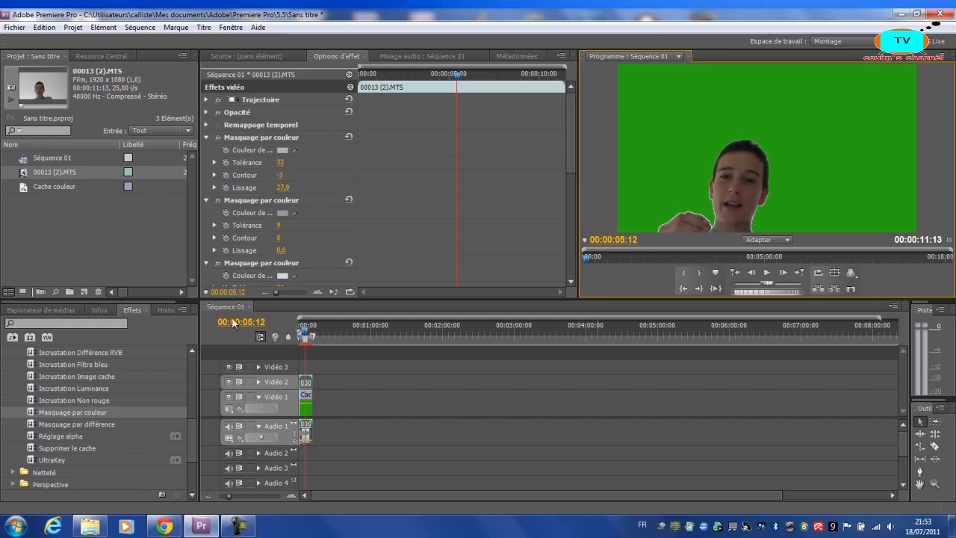
- Apply a seventh Masquage par couleur to the Vidéo 2 clip and sample its key colour from the white fringe below the person's ear
{"action": "left_click", "coordinate": [781, 239]}
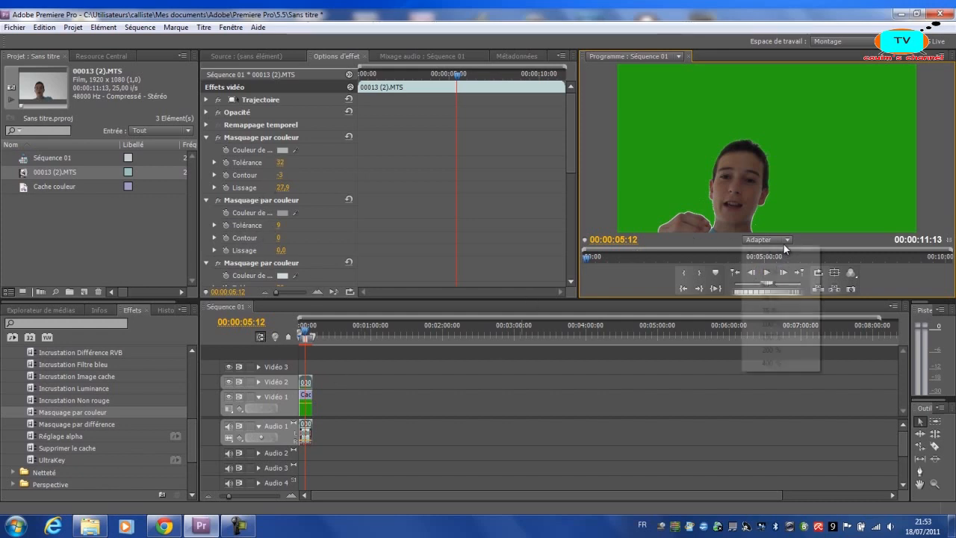
{"action": "left_click", "coordinate": [773, 337]}
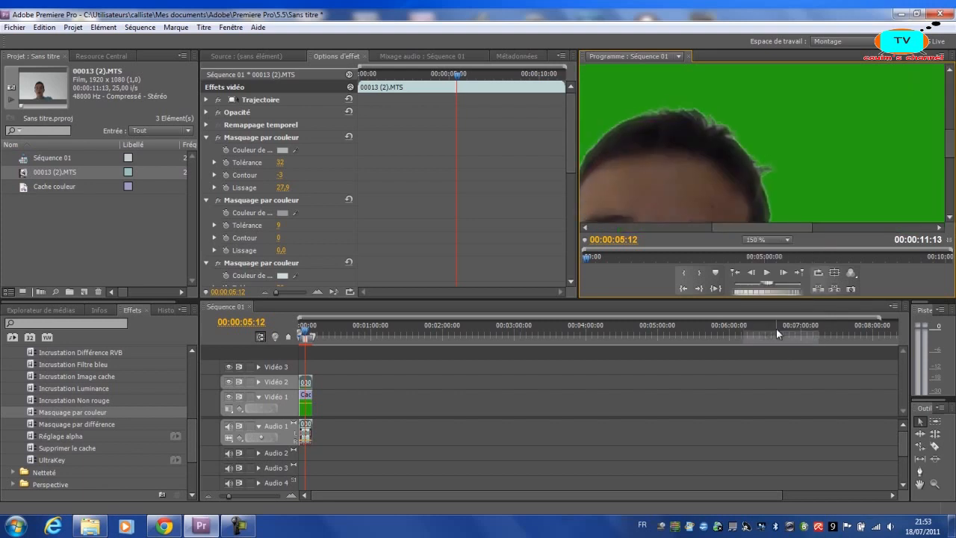
{"action": "left_click_drag", "start_coordinate": [701, 235], "coordinate": [682, 235]}
{"action": "left_click_drag", "start_coordinate": [951, 134], "coordinate": [933, 175]}
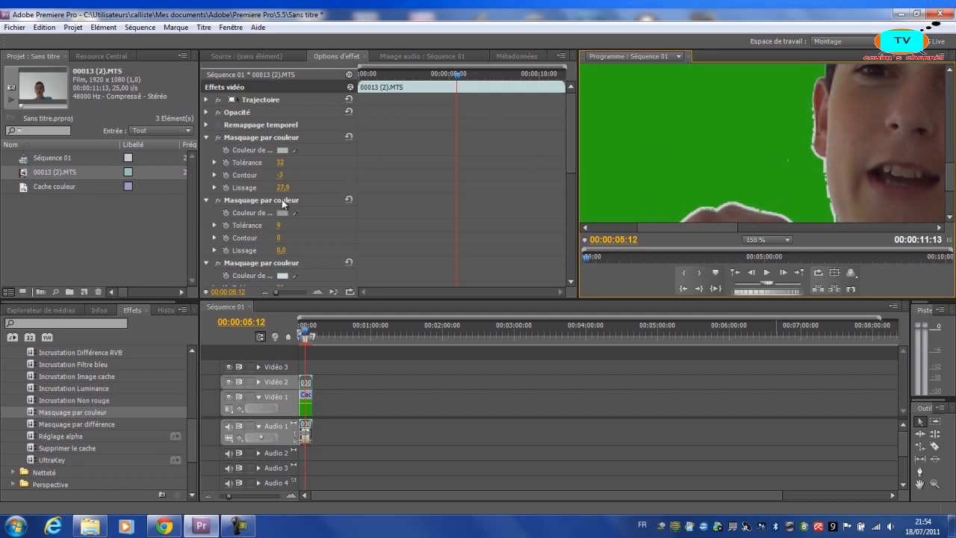
{"action": "left_click", "coordinate": [83, 412]}
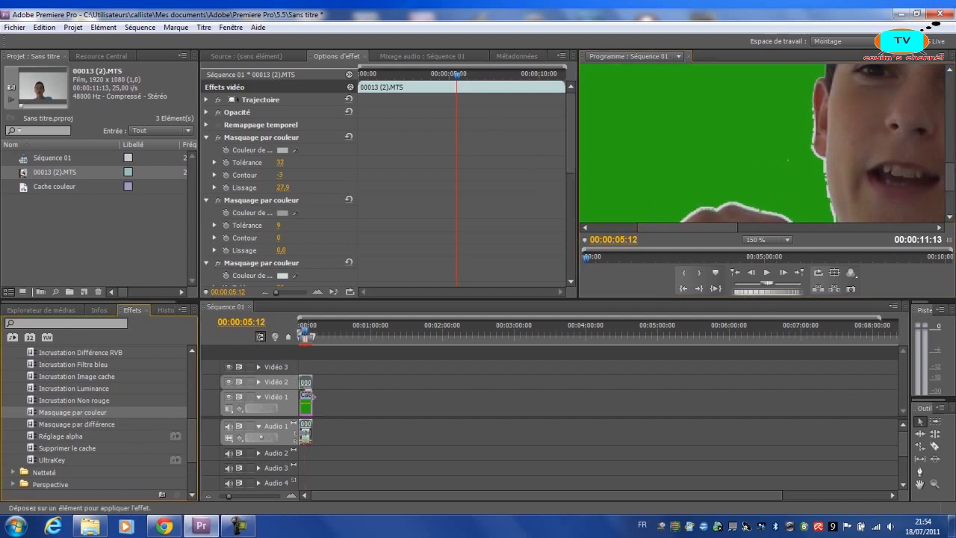
{"action": "scroll", "coordinate": [412, 237], "scroll_direction": "down", "scroll_amount": 5}
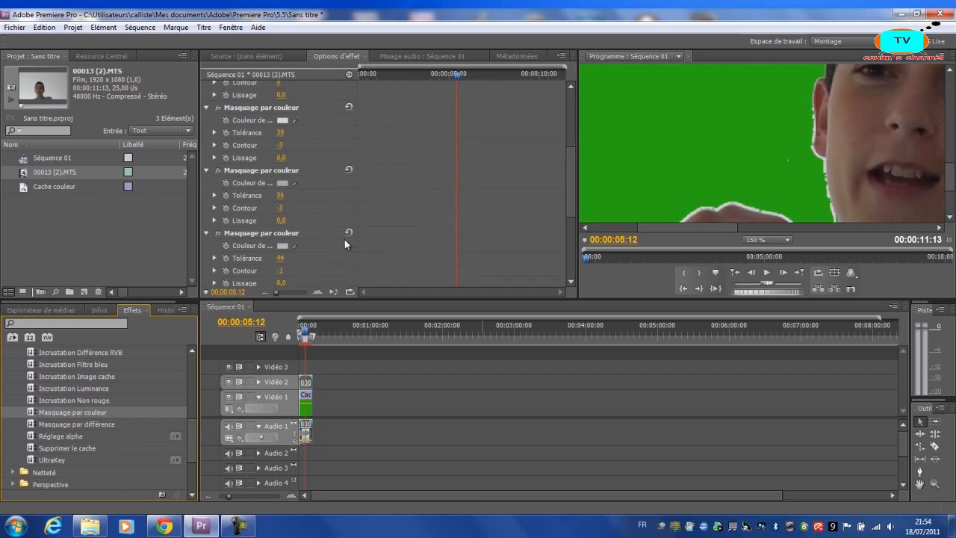
{"action": "left_click", "coordinate": [295, 203]}
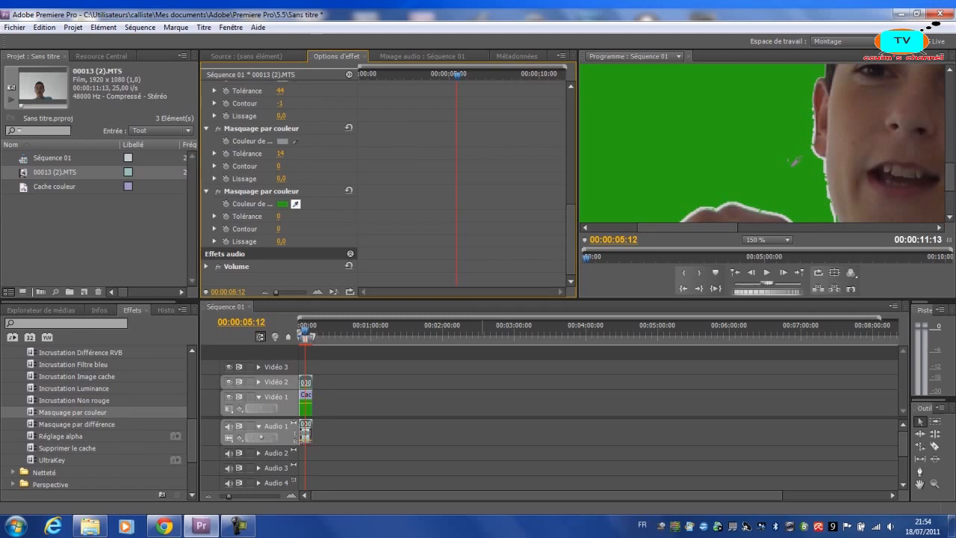
{"action": "left_click", "coordinate": [825, 164]}
- Set the seventh Masquage par couleur's Tolérance to 36 and return the program preview to Adapter
{"action": "left_click_drag", "start_coordinate": [281, 216], "coordinate": [327, 219]}
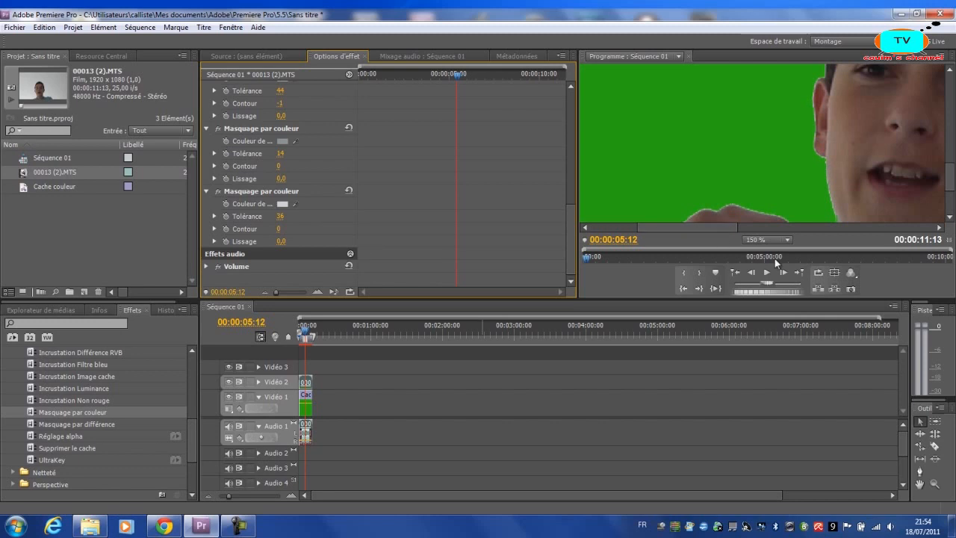
{"action": "left_click", "coordinate": [759, 240]}
{"action": "left_click", "coordinate": [755, 250]}
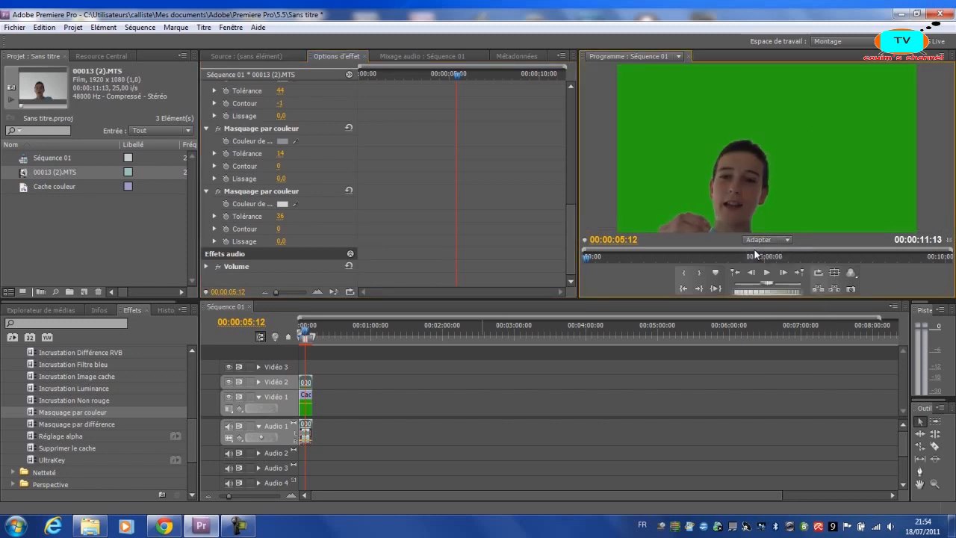
- Play the sequence on to 00:00:10:21 to check the key and set the seventh Masquage par couleur's Contour to -1
{"action": "left_click", "coordinate": [767, 272]}
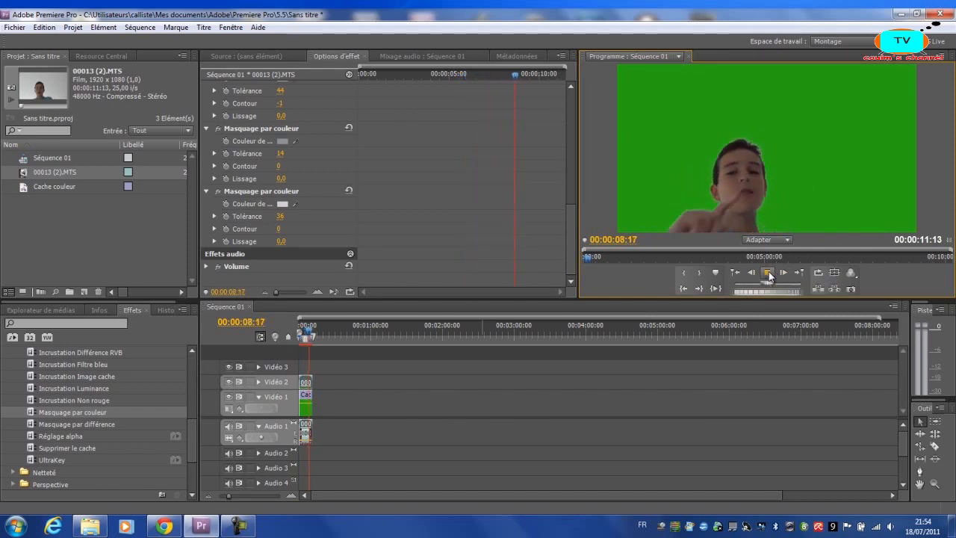
{"action": "left_click", "coordinate": [769, 273]}
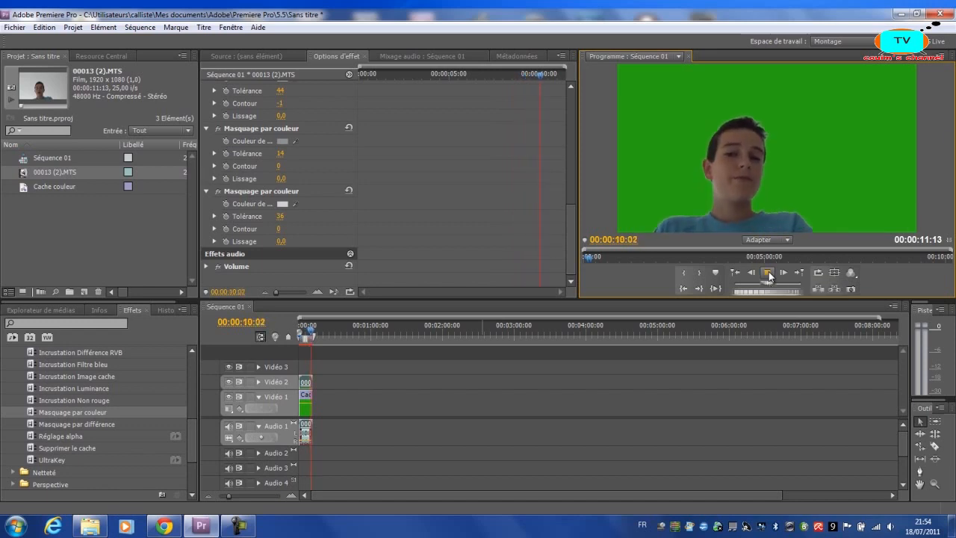
{"action": "left_click", "coordinate": [769, 273]}
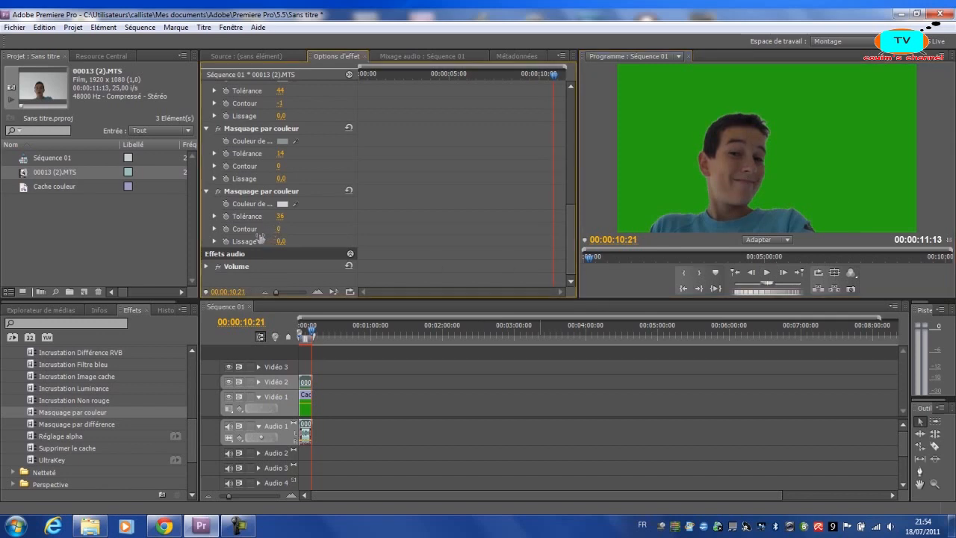
{"action": "left_click_drag", "start_coordinate": [254, 237], "coordinate": [244, 236]}
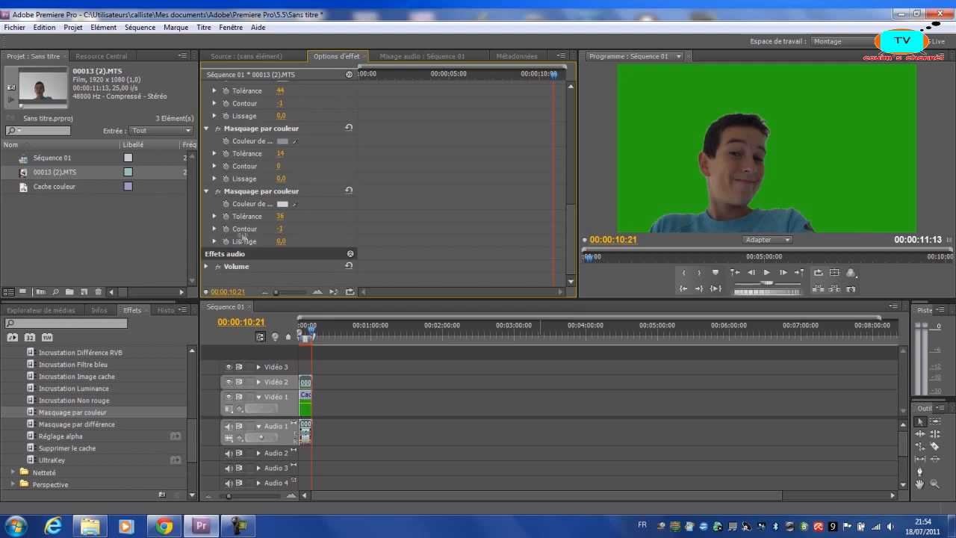